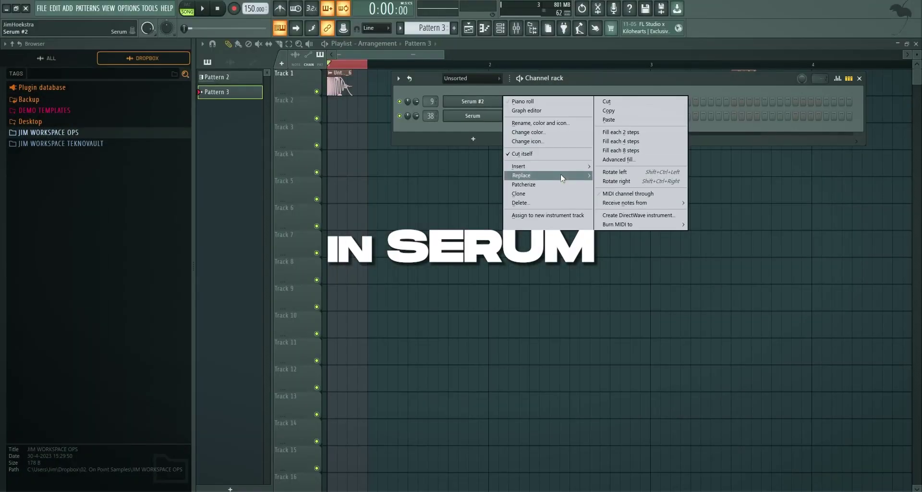
# Step: Add a new Serum channel, load the Analog_BD_Sin wavetable in oscillator A, and adjust its wavetable position
pyautogui.click(631, 241)
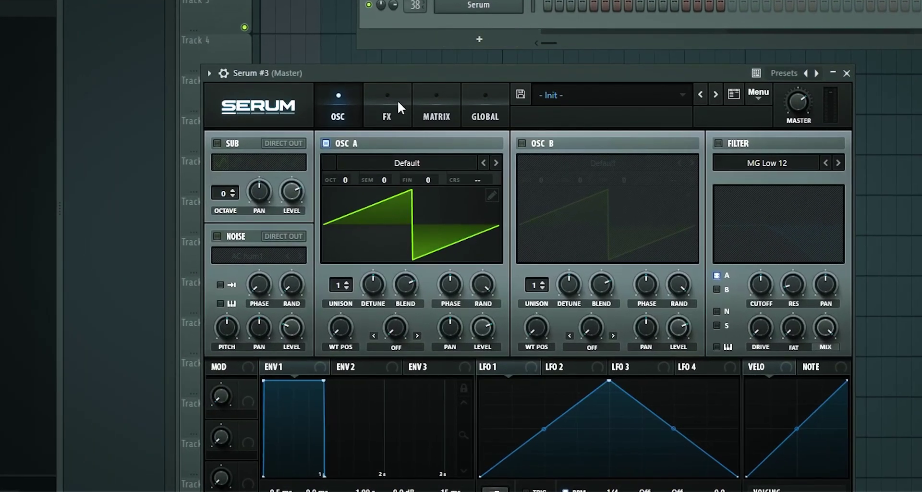
pyautogui.click(403, 163)
pyautogui.moveTo(378, 179)
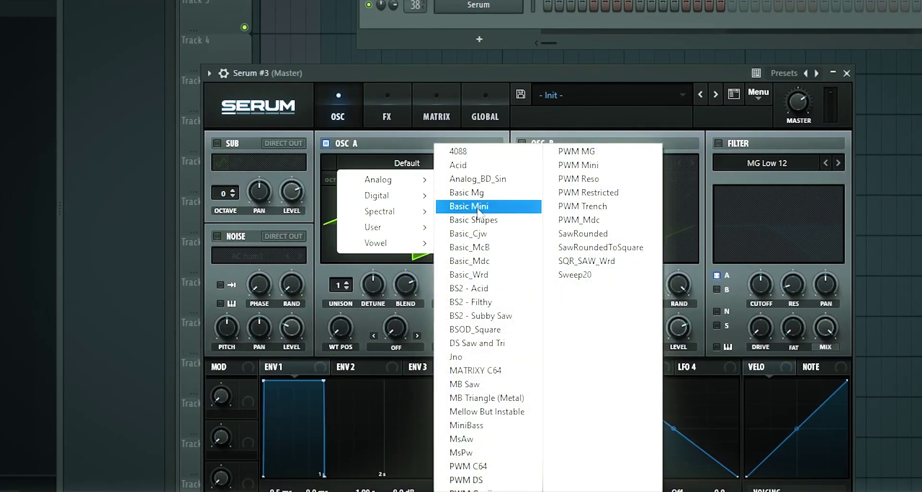
pyautogui.click(500, 181)
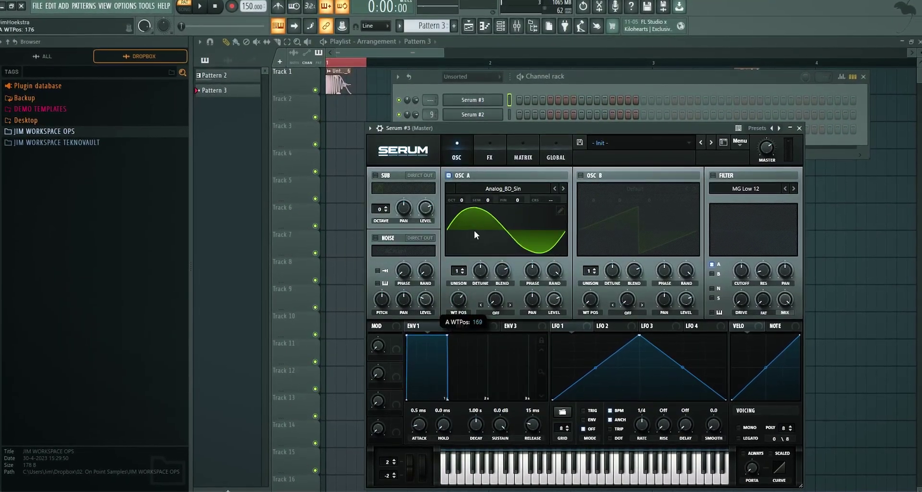
pyautogui.moveTo(475, 235); pyautogui.dragTo(461, 300)
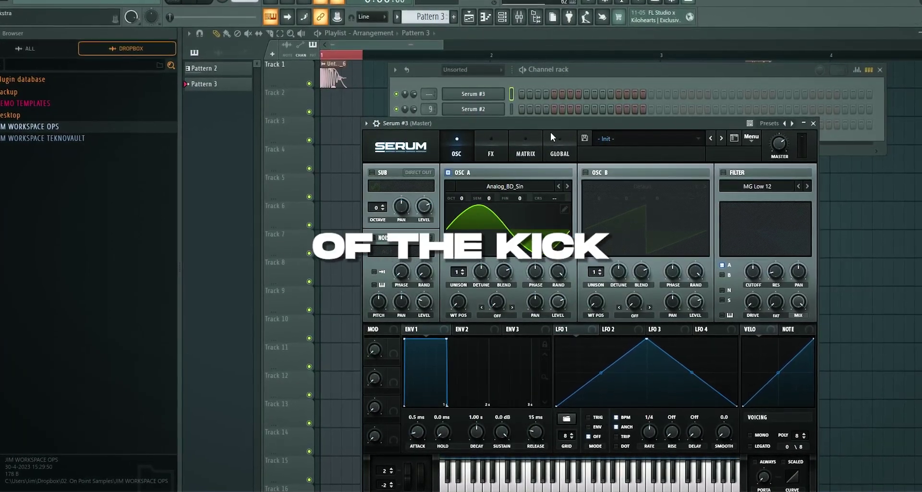
# Step: Enter a one-beat D4 note in the piano roll of the Serum #3 channel and bring up its synth window
pyautogui.rightClick(491, 94)
pyautogui.click(526, 95)
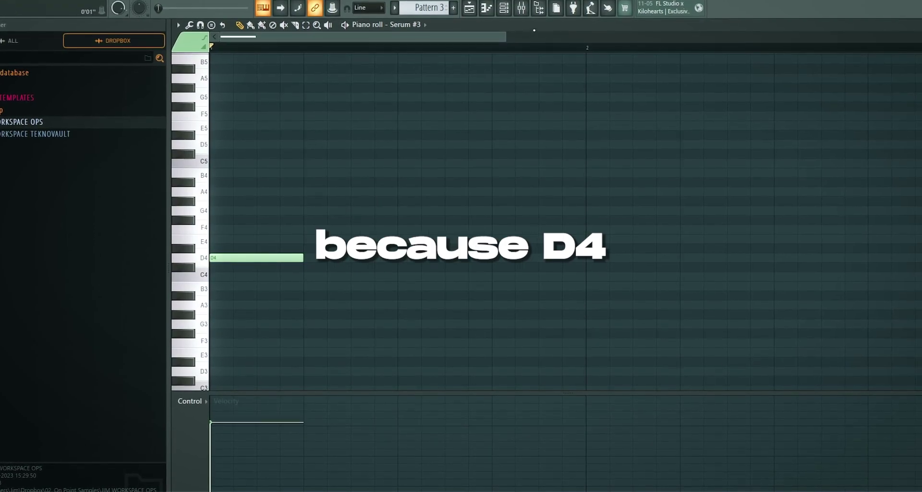
pyautogui.press('F6')
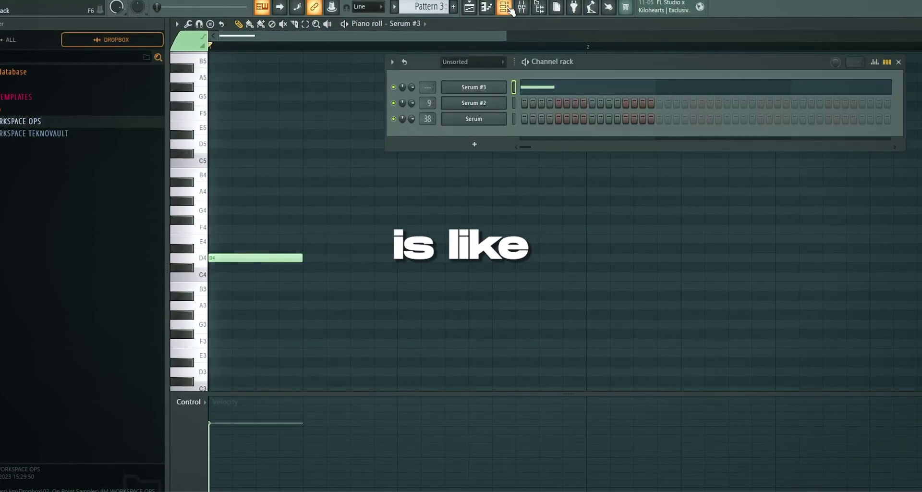
pyautogui.click(486, 87)
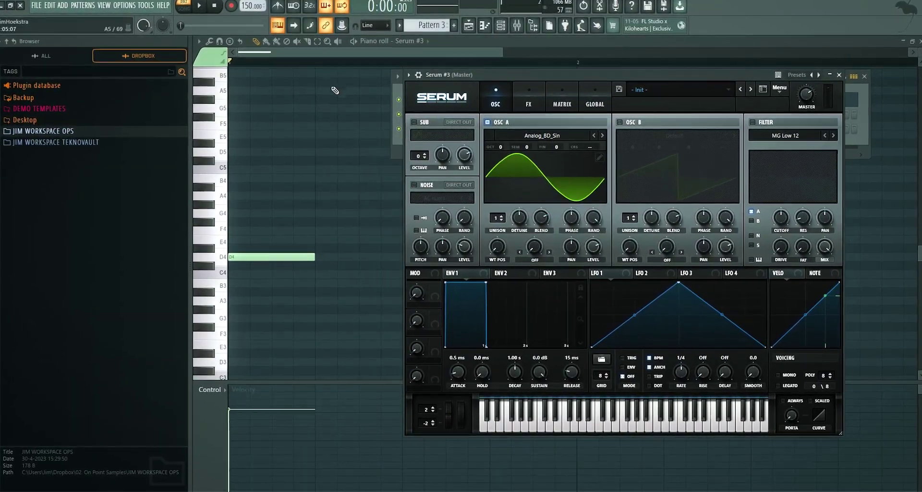
# Step: Set a loop range over the first beat of the piano roll, start playback, and reopen Serum #3
pyautogui.moveTo(318, 63); pyautogui.dragTo(229, 63)
pyautogui.press('space')
pyautogui.press('F6')
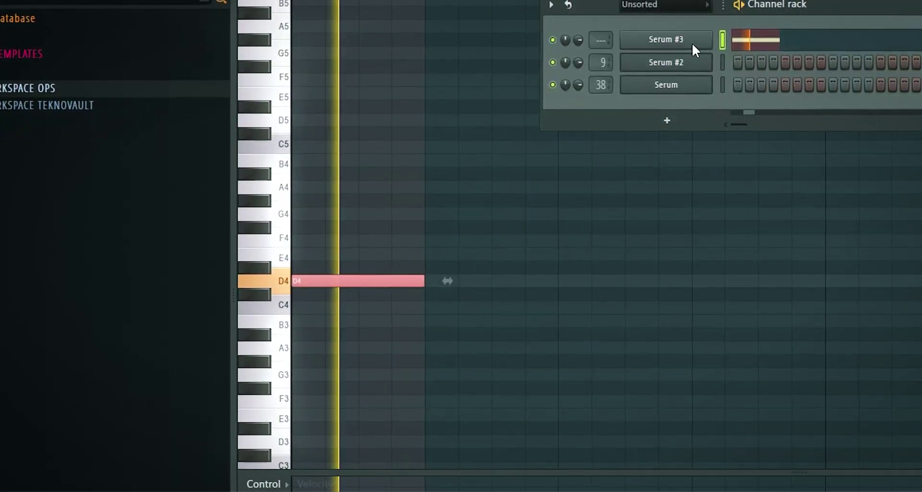
pyautogui.click(692, 42)
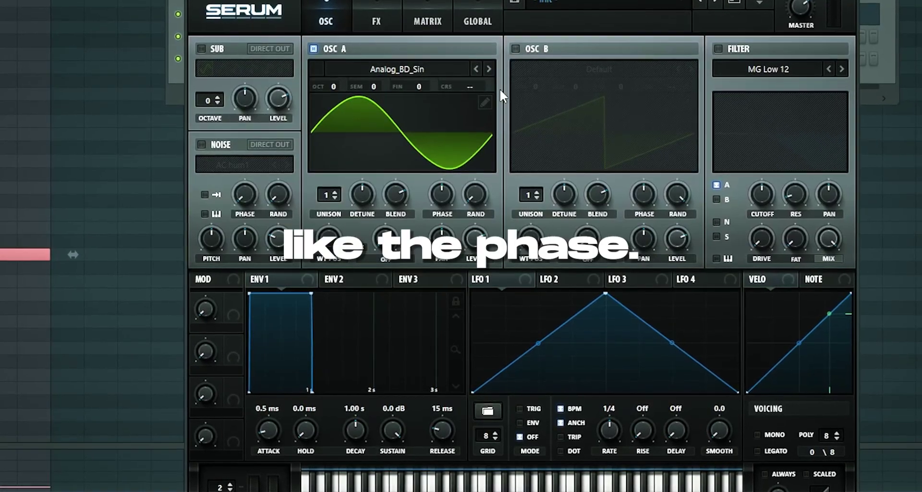
# Step: Shape Env 2 with 0% sustain and 464 ms decay, and Env 3 with 0% sustain and 100 ms decay
pyautogui.click(358, 284)
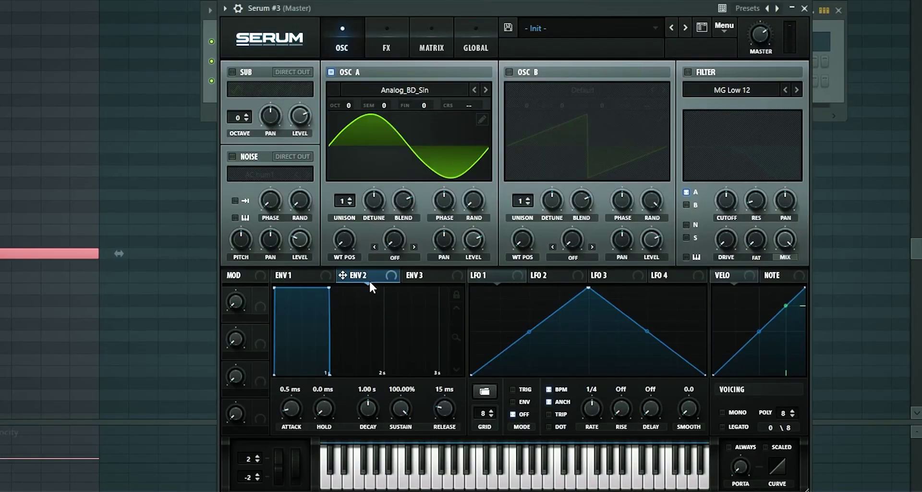
pyautogui.moveTo(328, 287); pyautogui.dragTo(297, 378)
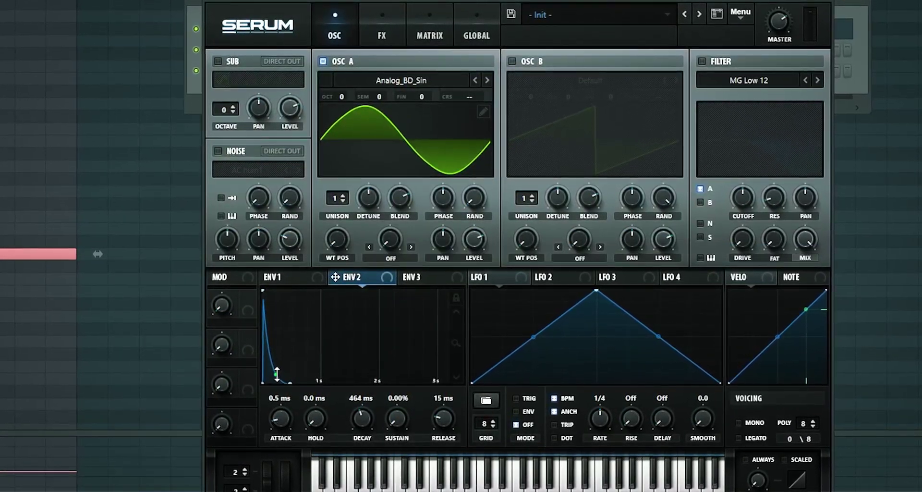
pyautogui.click(412, 277)
pyautogui.moveTo(317, 291); pyautogui.dragTo(245, 391)
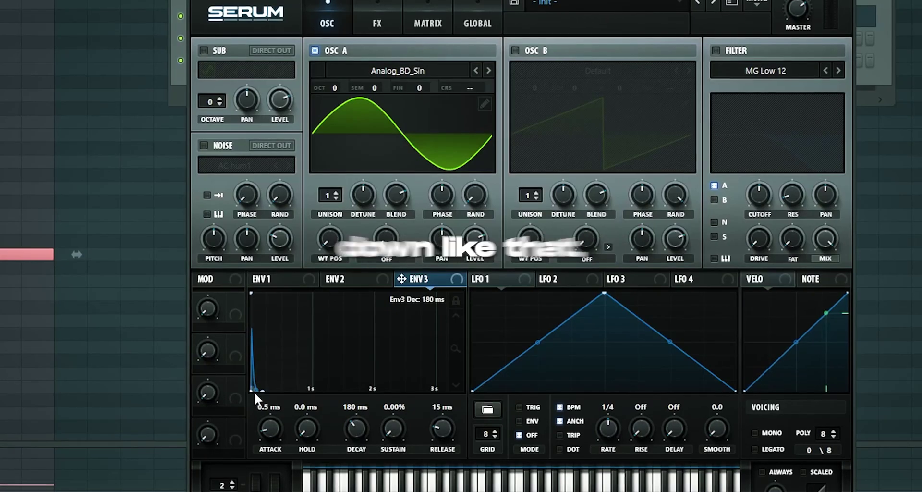
pyautogui.moveTo(360, 426); pyautogui.dragTo(356, 428)
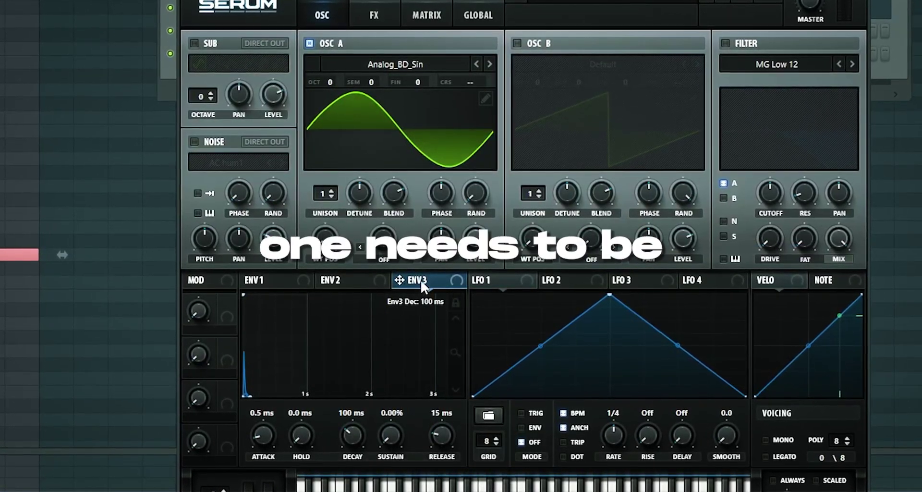
# Step: Assign Env 2 and Env 3 as modulation sources for oscillator A's coarse pitch
pyautogui.click(331, 280)
pyautogui.click(421, 282)
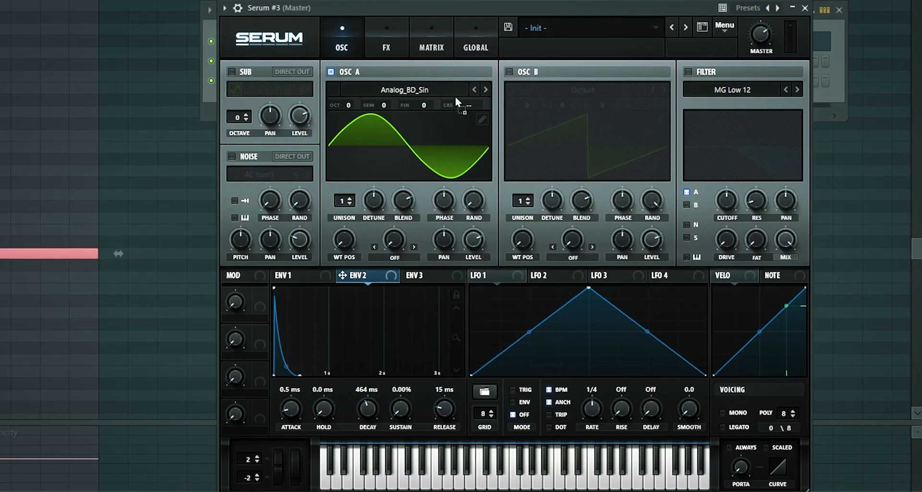
pyautogui.moveTo(455, 96); pyautogui.dragTo(468, 106)
pyautogui.click(434, 275)
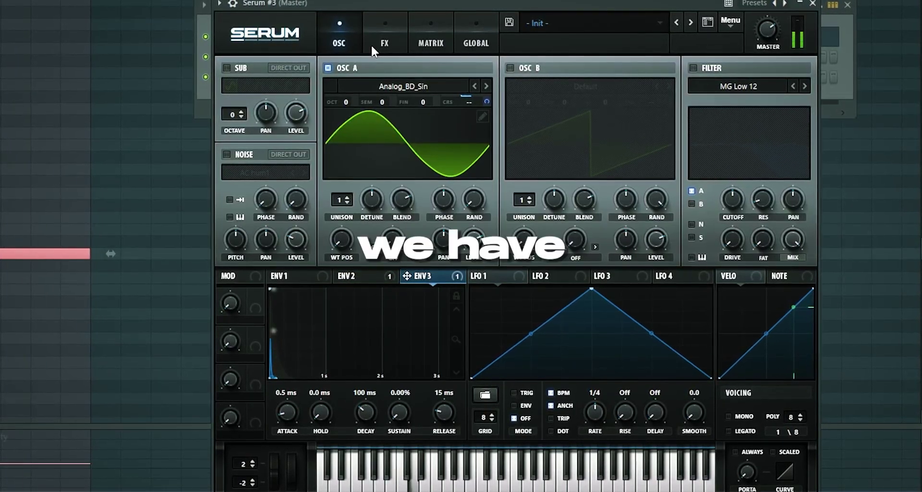
# Step: Shape Env 1 with sustain fully down at -oo dB and a decay of 431 ms
pyautogui.click(323, 277)
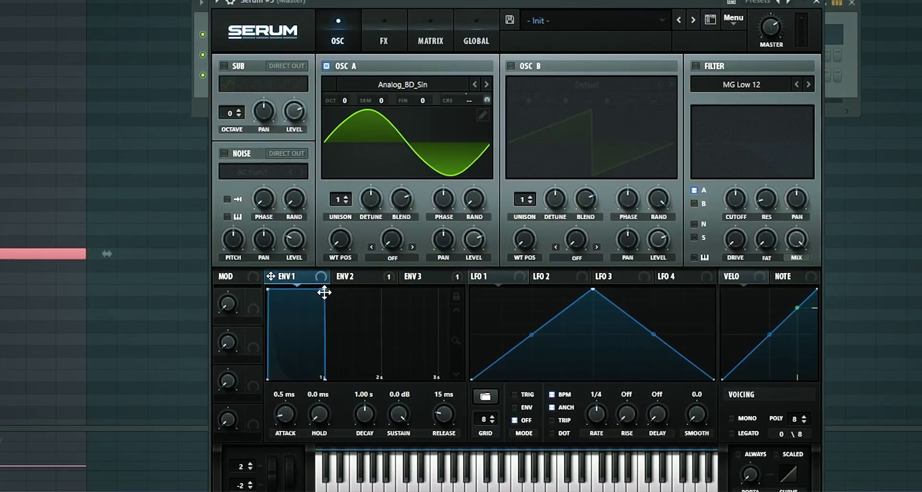
pyautogui.moveTo(325, 289); pyautogui.dragTo(280, 403)
pyautogui.moveTo(365, 417)
pyautogui.mouseDown()
pyautogui.moveTo(364, 408)
pyautogui.moveTo(355, 421)
pyautogui.moveTo(360, 413)
pyautogui.mouseUp()
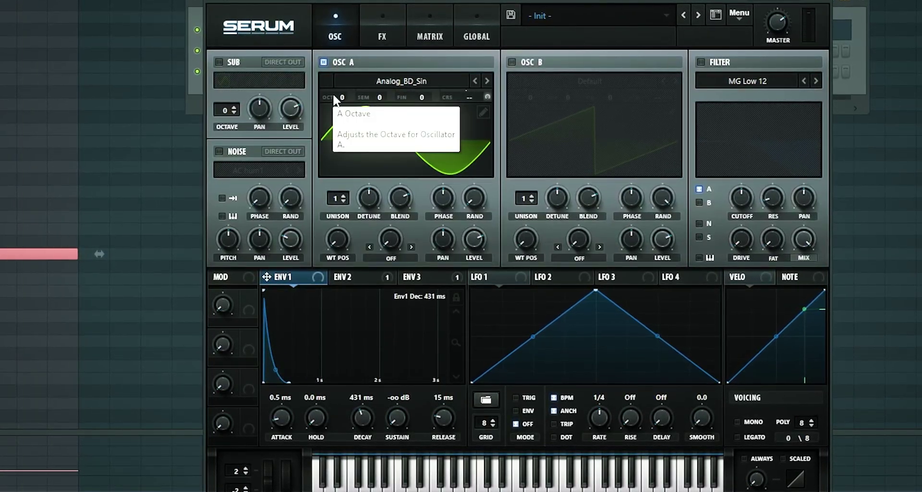
# Step: Enable the noise oscillator, load the XF_KikAtk_06 kick attack sample, and turn on one-shot playback for it
pyautogui.click(236, 152)
pyautogui.click(240, 170)
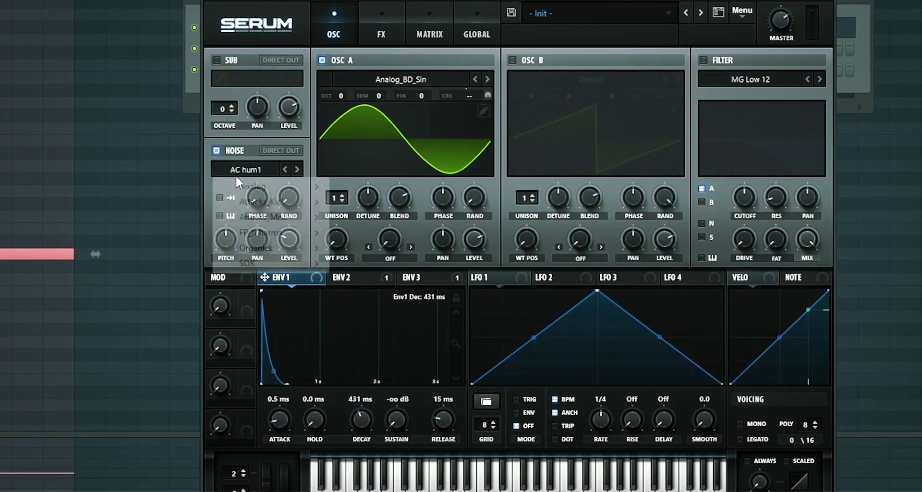
pyautogui.moveTo(269, 201)
pyautogui.click(360, 268)
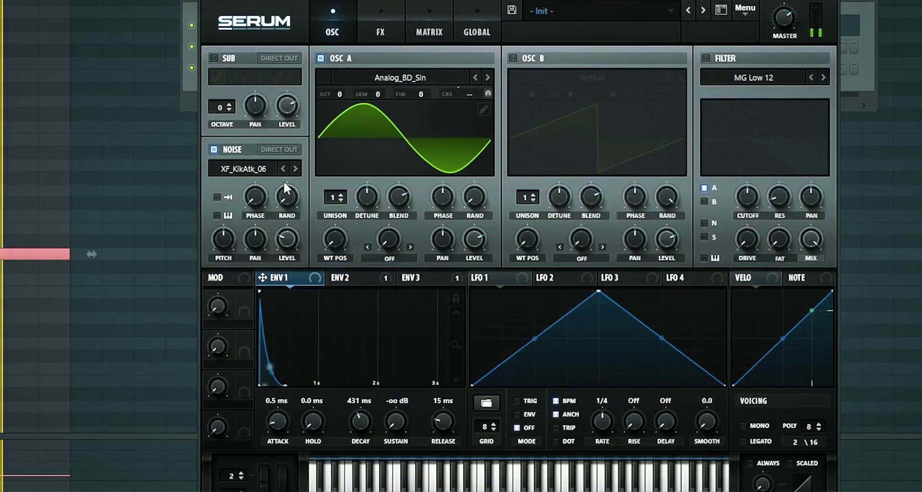
pyautogui.click(217, 197)
# Step: Audition the kick attack noise samples up to XF_KikAtk_10 and go back to XF_KikAtk_06
pyautogui.click(290, 167)
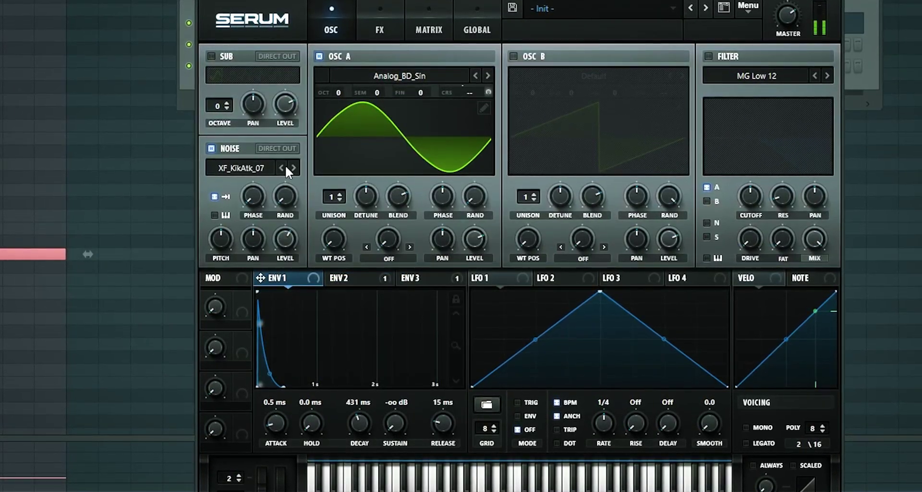
pyautogui.click(291, 167)
pyautogui.click(291, 167)
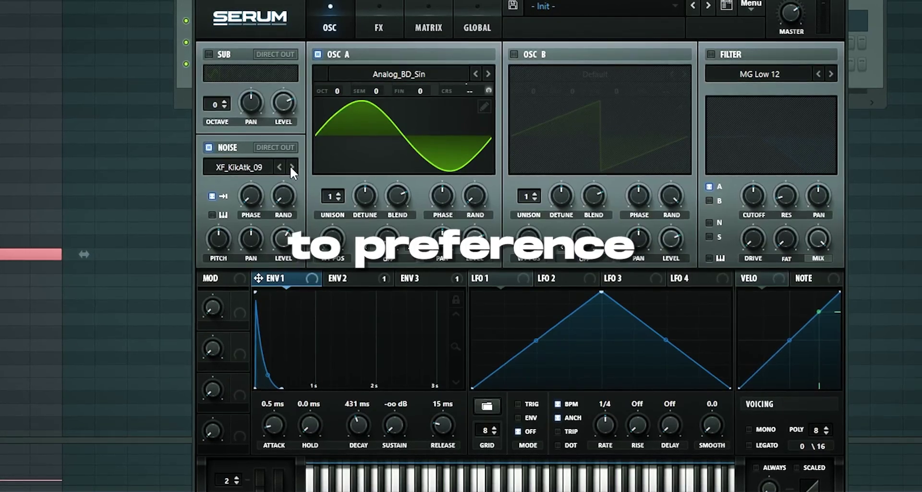
pyautogui.click(291, 168)
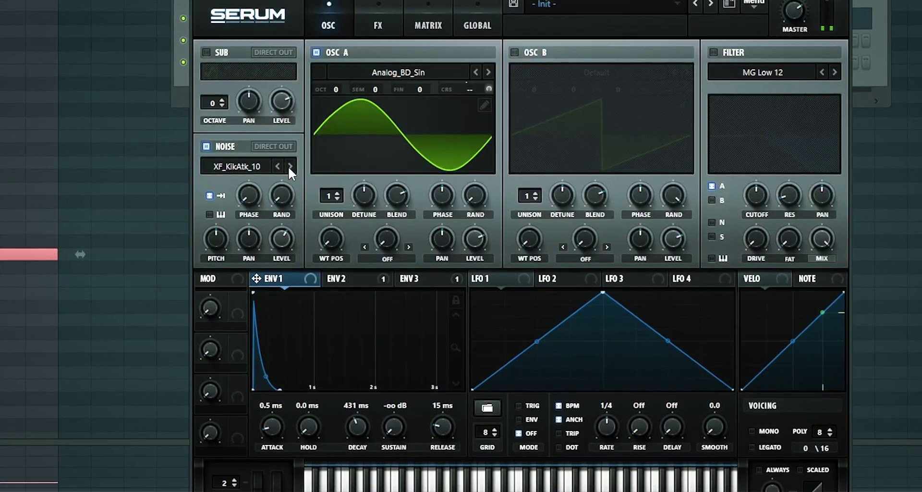
pyautogui.click(278, 169)
pyautogui.click(278, 169)
pyautogui.click(277, 169)
pyautogui.click(277, 169)
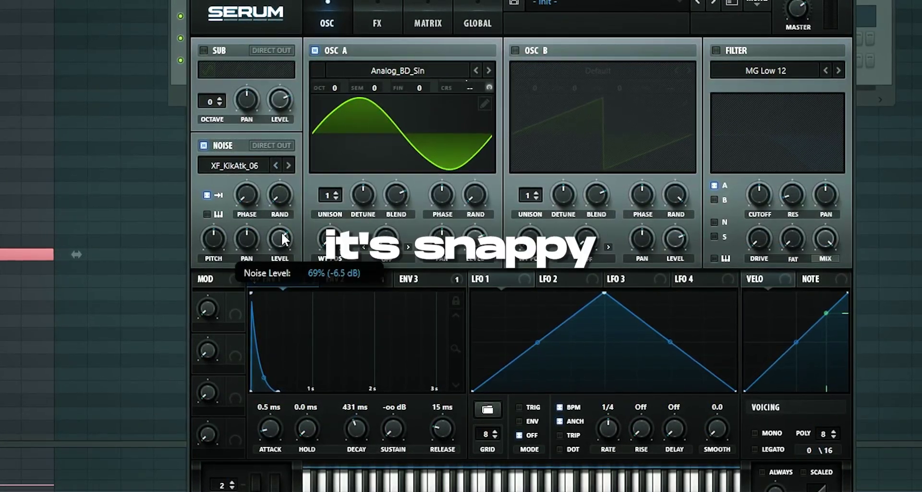
# Step: Lower the noise oscillator's level and switch the noise off and on again to compare
pyautogui.moveTo(281, 232); pyautogui.dragTo(280, 271)
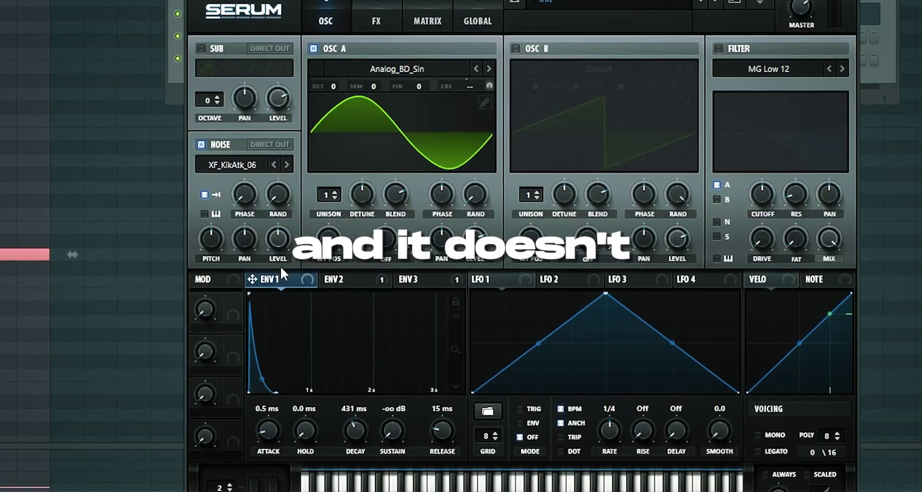
pyautogui.moveTo(274, 238); pyautogui.dragTo(250, 246)
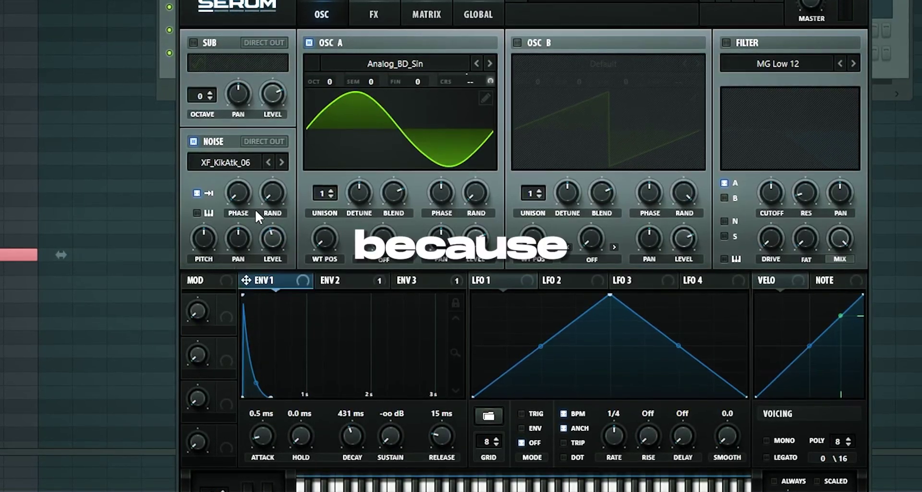
pyautogui.click(194, 141)
pyautogui.click(194, 140)
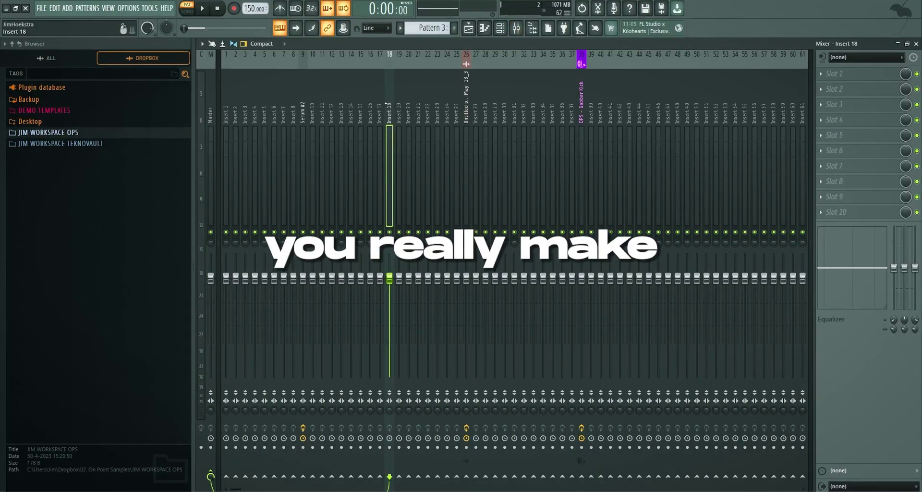
# Step: Route the Serum #3 channel to mixer insert 18 and try Oxford Inflator Native in effect slot 10
pyautogui.rightClick(391, 51)
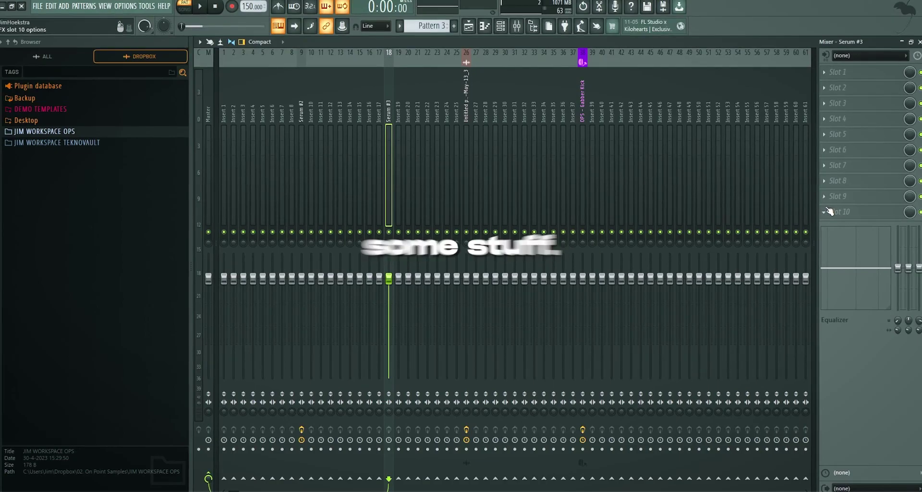
pyautogui.click(829, 210)
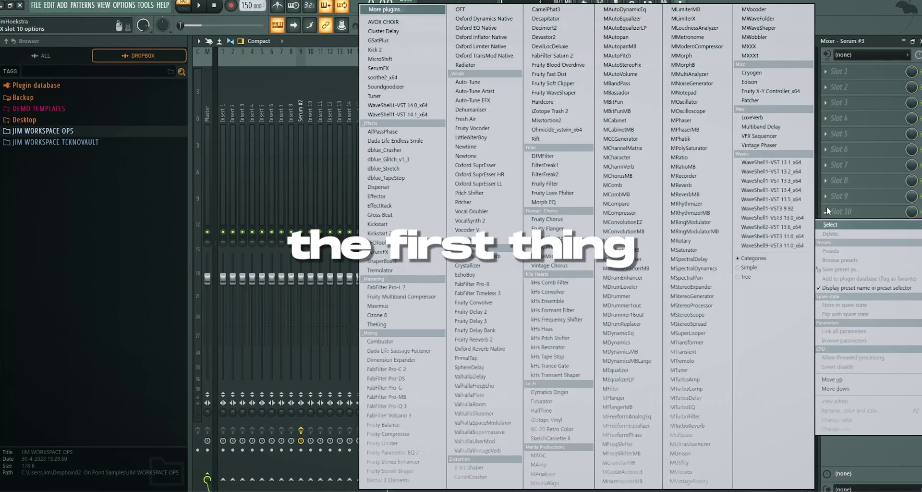
pyautogui.click(507, 35)
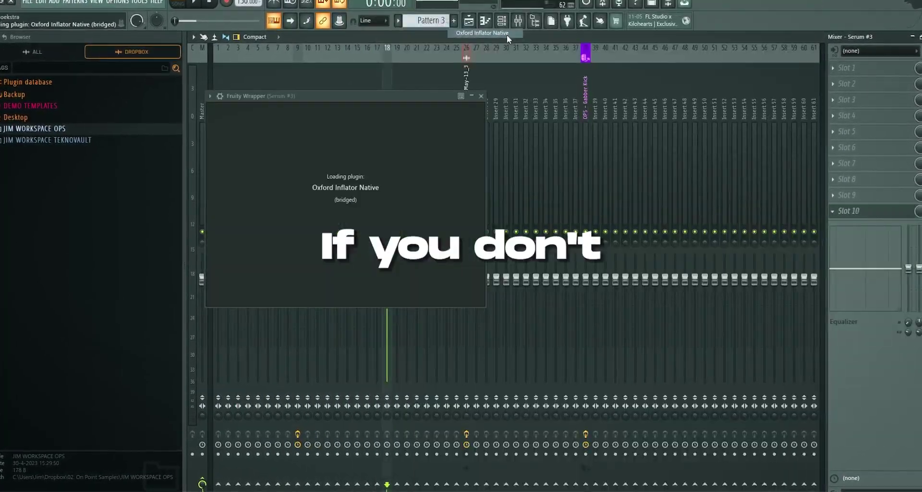
pyautogui.press('Escape')
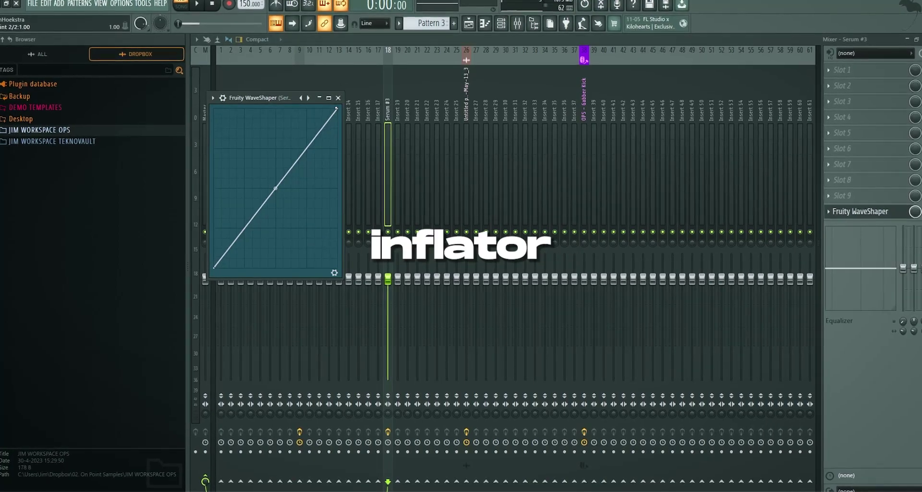
# Step: Use Fruity WaveShaper in slot 10 and set its end point's curve mode to Half sine
pyautogui.rightClick(337, 109)
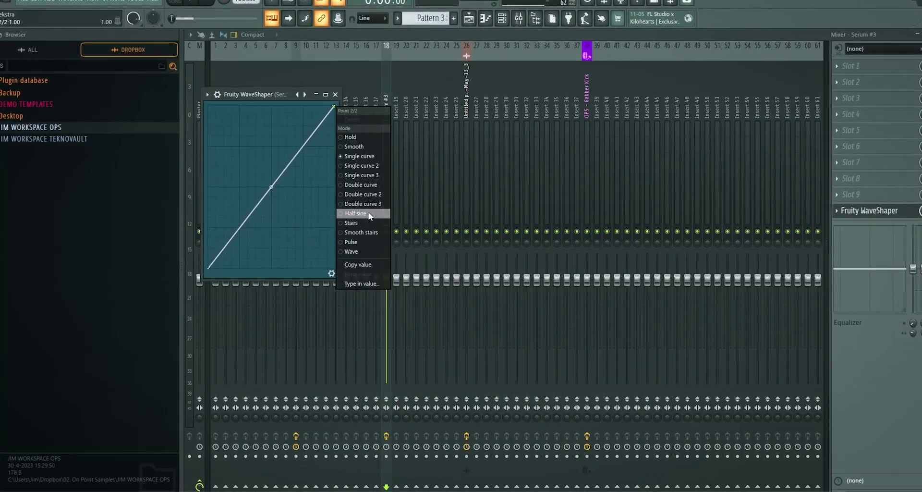
pyautogui.click(372, 215)
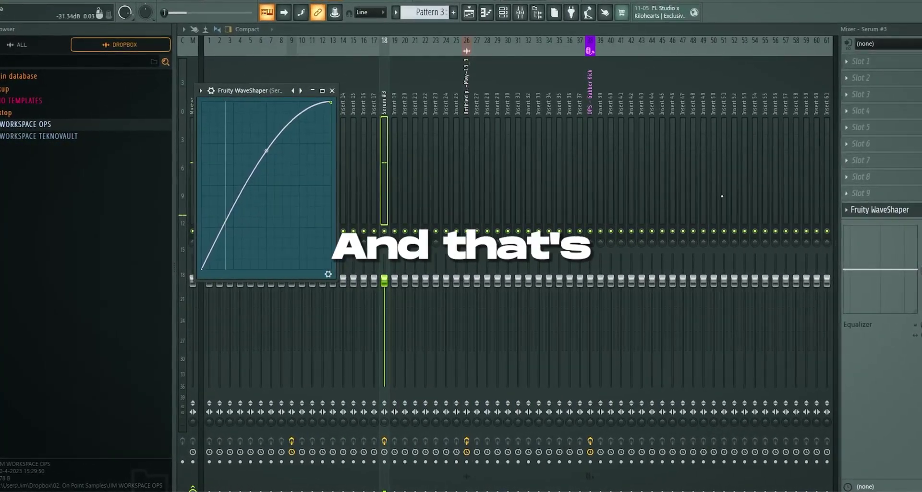
# Step: Load Fruity Soft Clipper into slot 9 of the Serum #3 mixer insert
pyautogui.click(850, 208)
pyautogui.click(841, 193)
pyautogui.moveTo(848, 207)
pyautogui.click(555, 71)
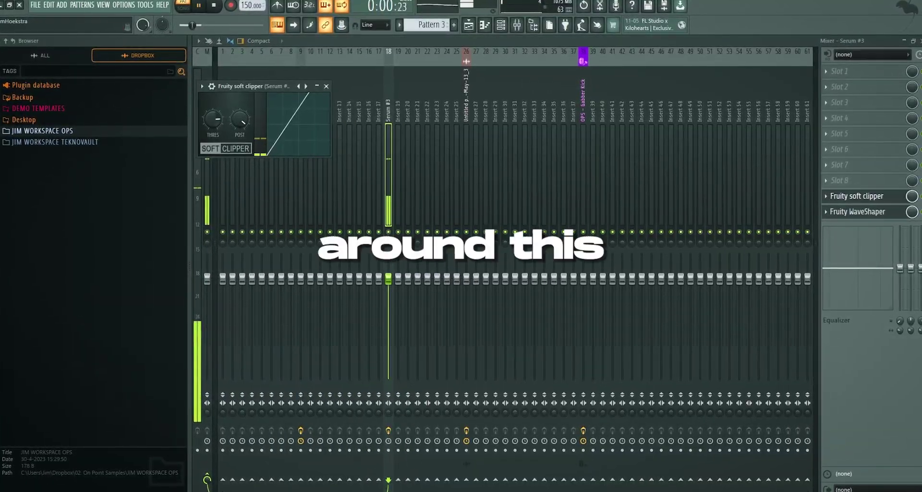
# Step: Add Fruity Parametric EQ 2 to the Serum #3 mixer insert and change band 1's type to high pass
pyautogui.click(842, 89)
pyautogui.click(397, 451)
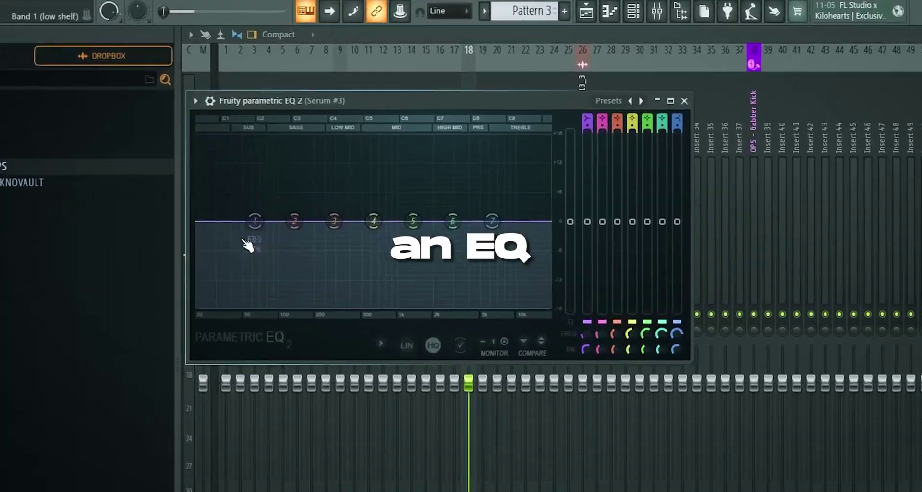
pyautogui.rightClick(241, 168)
pyautogui.moveTo(264, 260)
pyautogui.click(325, 306)
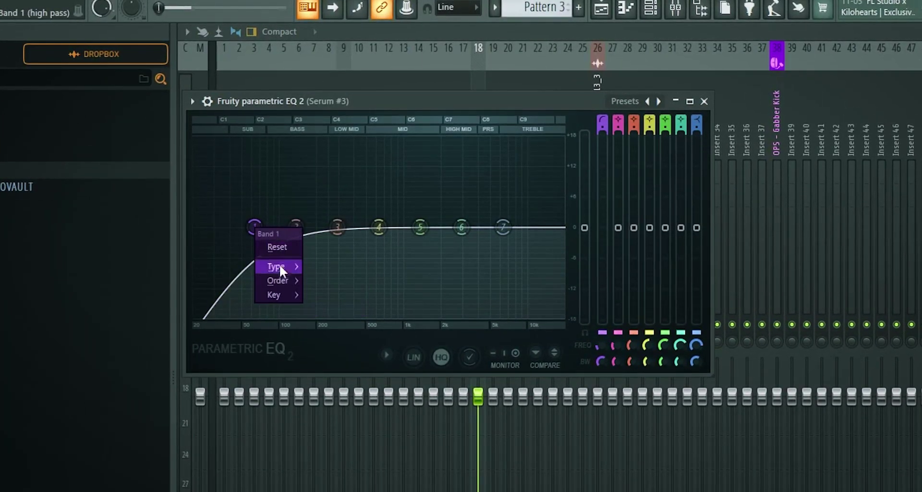
# Step: Set high-pass band 1 to about 27 Hz with a steeper slope, make band 7 a low pass and raise its cutoff
pyautogui.click(311, 280)
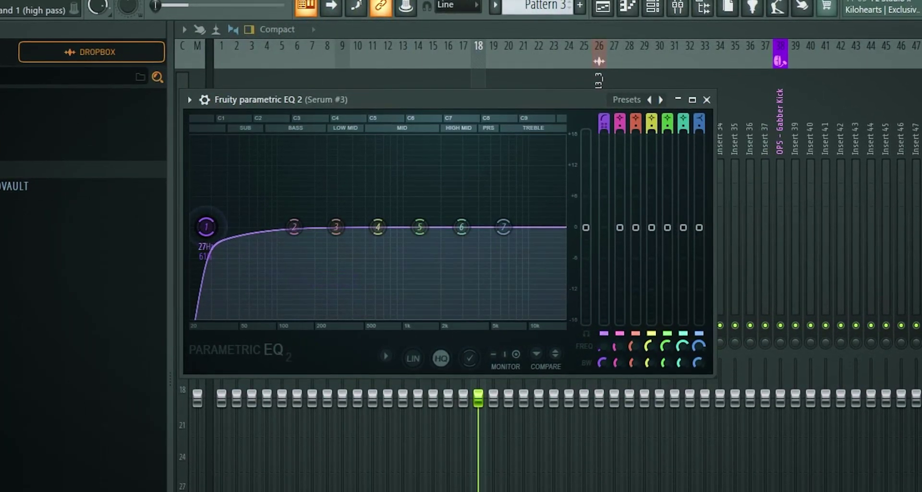
pyautogui.click(565, 281)
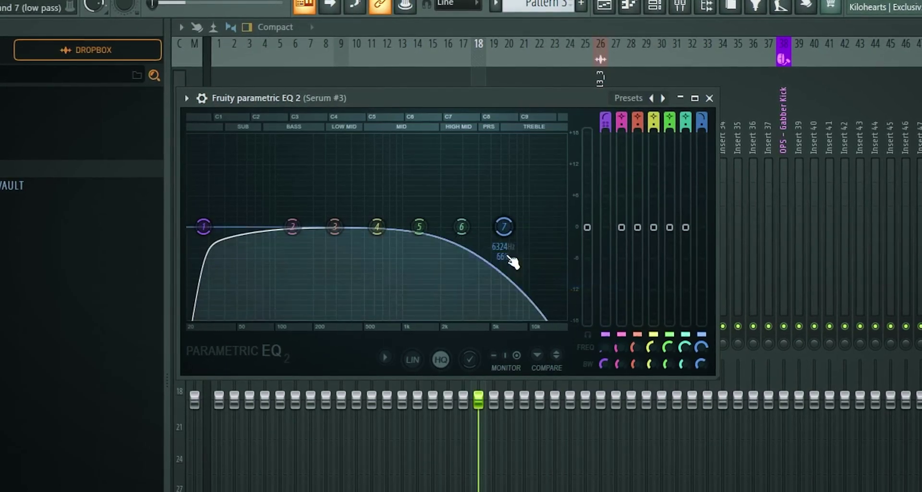
pyautogui.moveTo(512, 227); pyautogui.dragTo(528, 227)
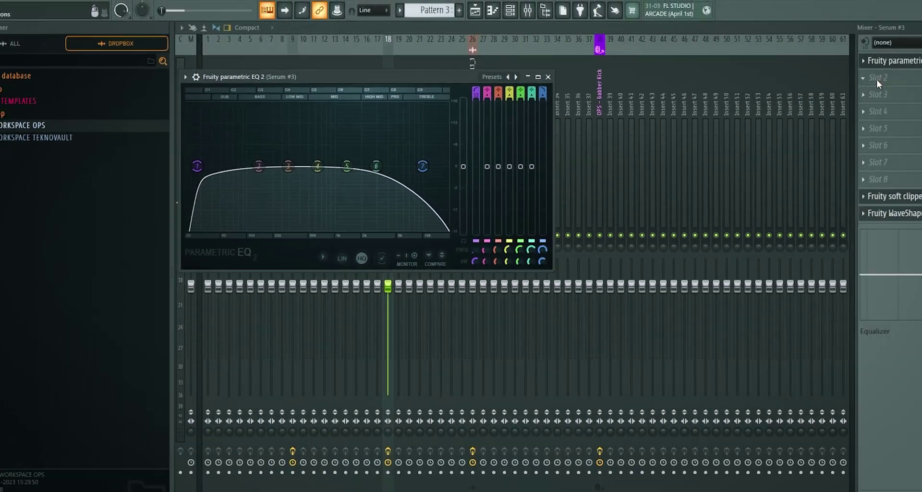
# Step: Load Fruity Soft Clipper into slot 2 of the Serum #3 mixer insert
pyautogui.click(876, 82)
pyautogui.moveTo(865, 89)
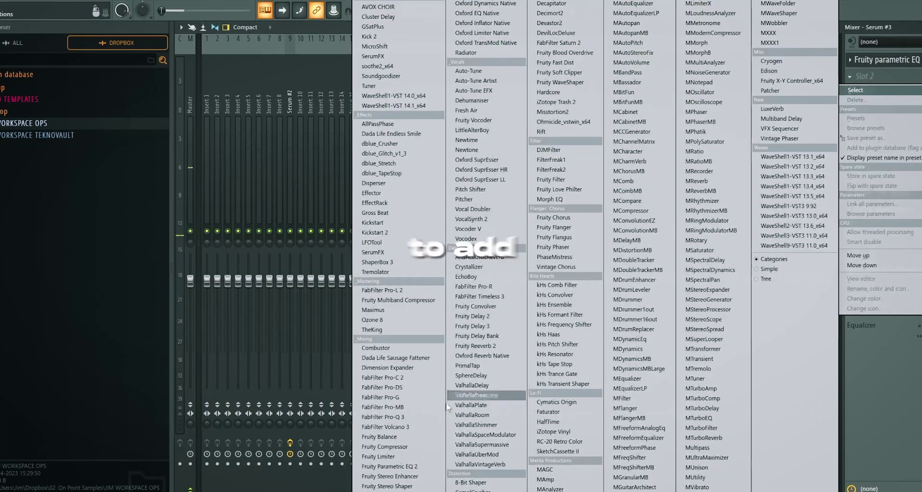
pyautogui.click(561, 71)
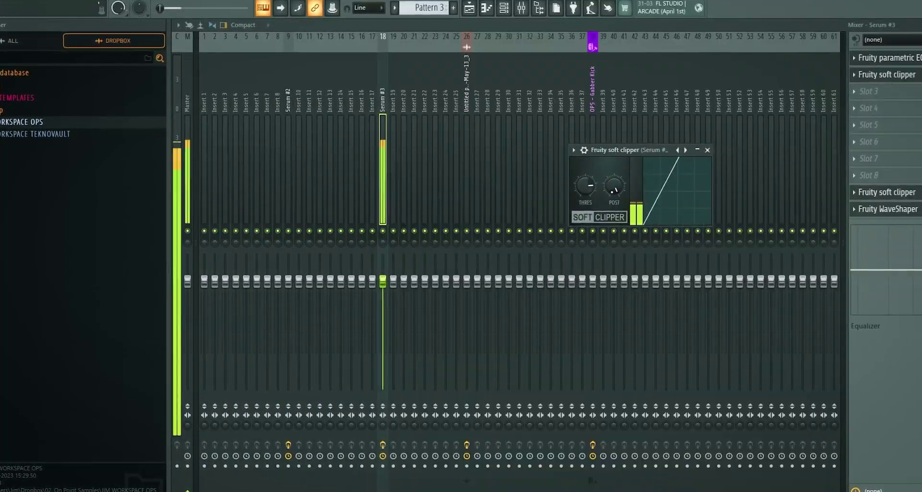
# Step: Load Misstortion2 into slot 4 of the Serum #3 insert and set its Hard Clip to about 9.4 dB
pyautogui.click(878, 107)
pyautogui.moveTo(865, 123)
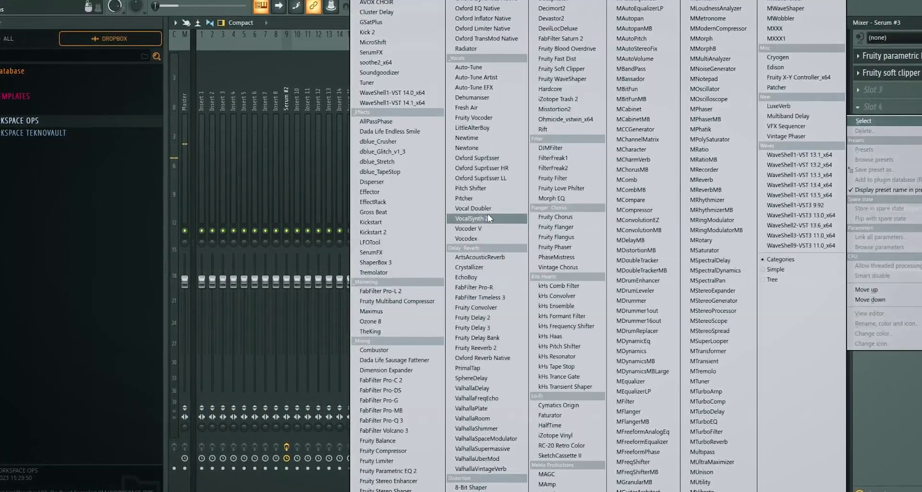
pyautogui.click(552, 110)
pyautogui.moveTo(288, 125); pyautogui.dragTo(563, 129)
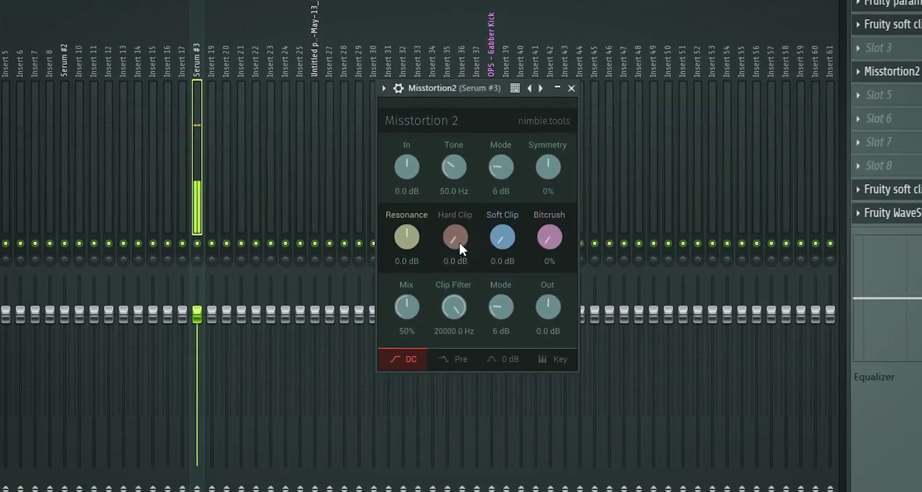
pyautogui.moveTo(564, 230); pyautogui.dragTo(566, 207)
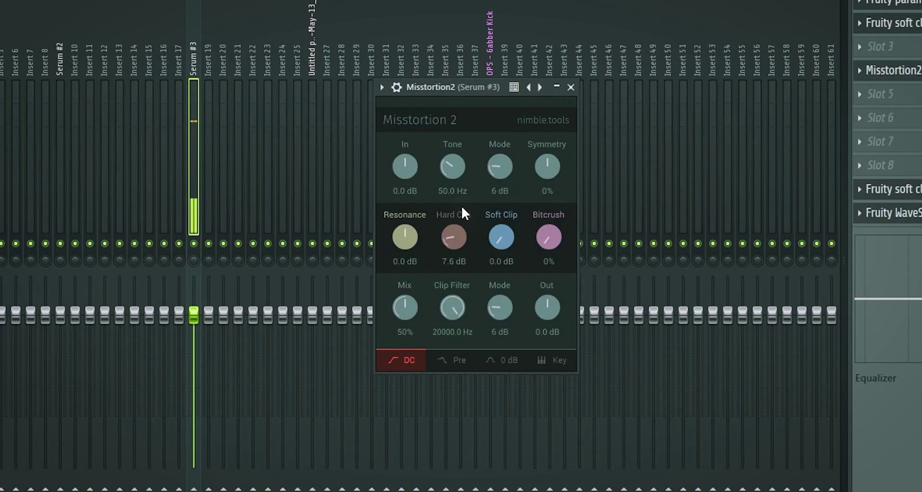
pyautogui.moveTo(462, 186); pyautogui.dragTo(472, 139)
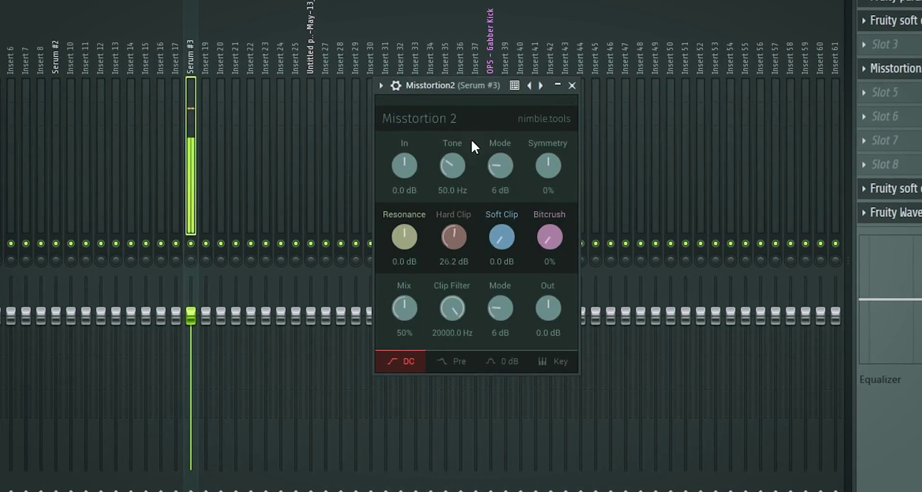
pyautogui.moveTo(468, 197)
pyautogui.mouseDown()
pyautogui.moveTo(466, 189)
pyautogui.moveTo(466, 197)
pyautogui.mouseUp()
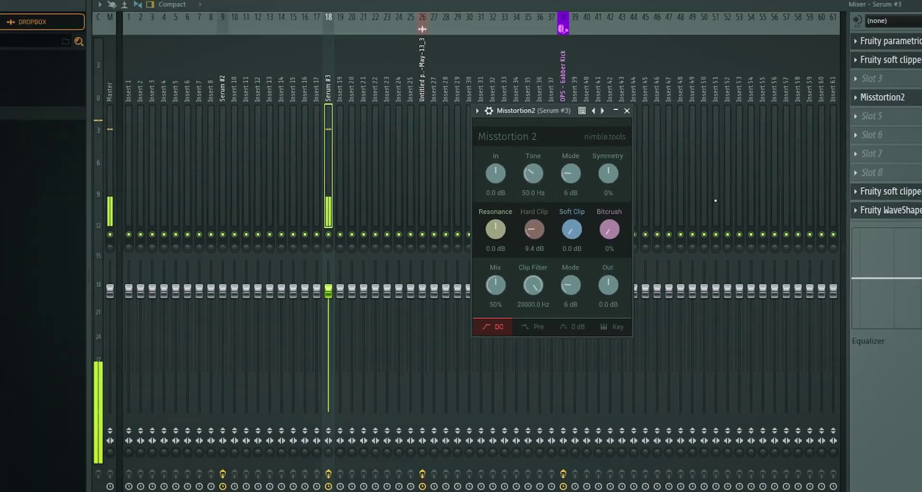
pyautogui.click(575, 81)
# Step: Load Fruity Parametric EQ 2 into slot 6 and boost band 2 near 52 Hz, band 4 in the mids and band 5 near 9 kHz
pyautogui.click(876, 112)
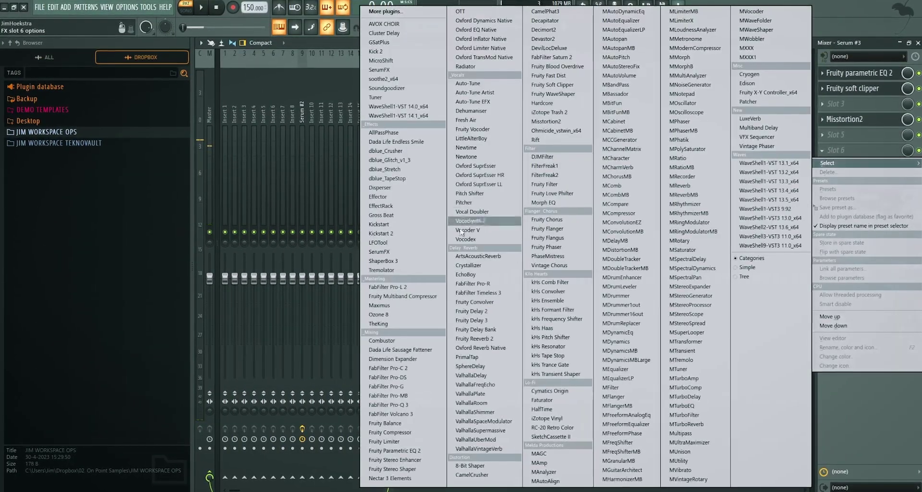
pyautogui.click(399, 451)
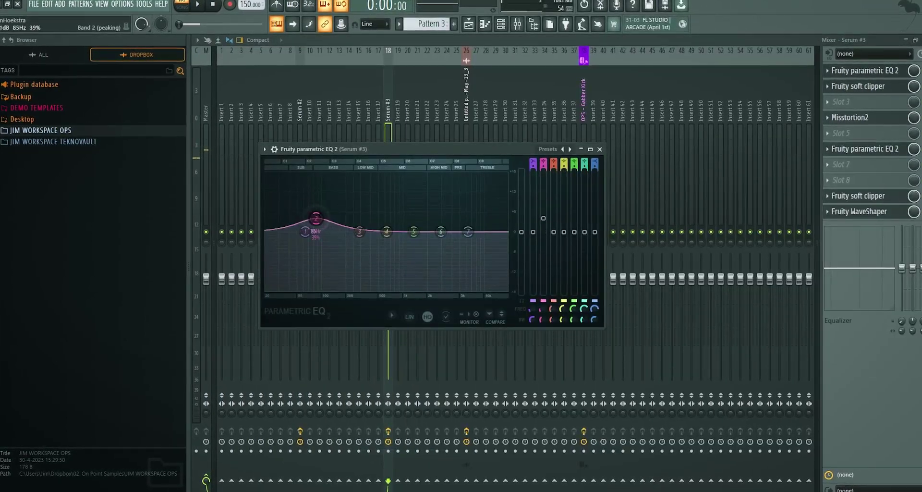
pyautogui.moveTo(316, 219); pyautogui.dragTo(295, 186)
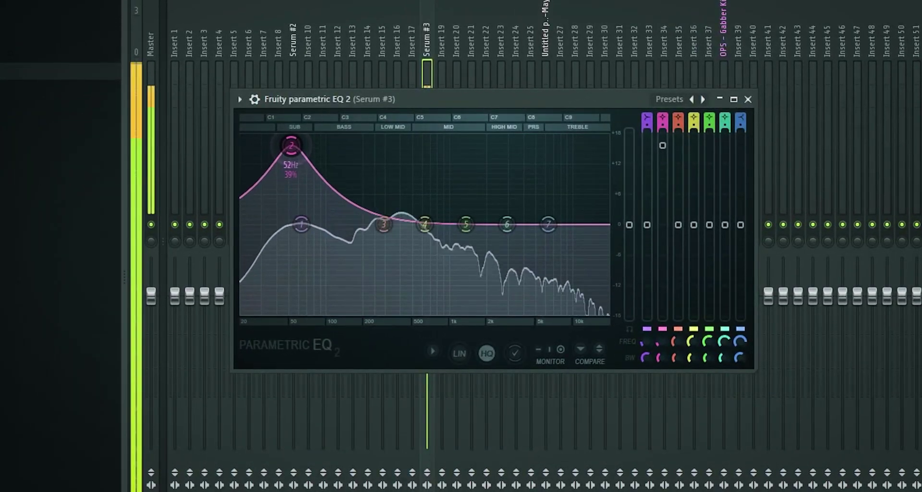
pyautogui.moveTo(291, 145); pyautogui.dragTo(289, 154)
pyautogui.moveTo(424, 224); pyautogui.dragTo(438, 181)
pyautogui.moveTo(465, 224); pyautogui.dragTo(585, 167)
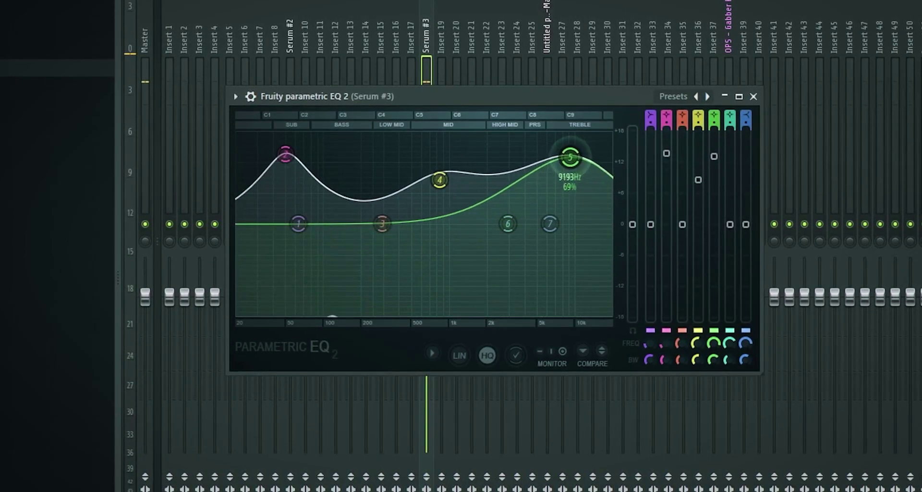
pyautogui.moveTo(440, 180); pyautogui.dragTo(466, 176)
pyautogui.moveTo(572, 159); pyautogui.dragTo(572, 136)
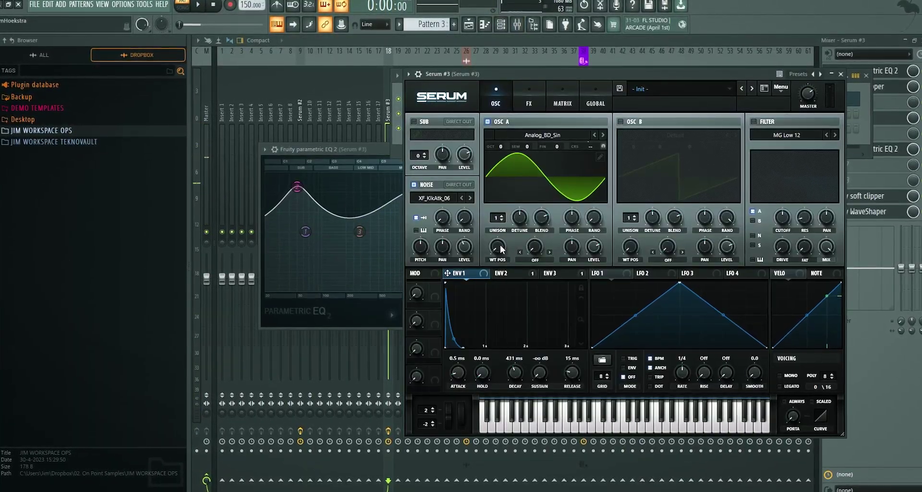
# Step: Adjust oscillator A's wavetable position in Serum #3 and put the synth window away
pyautogui.moveTo(500, 244); pyautogui.dragTo(508, 198)
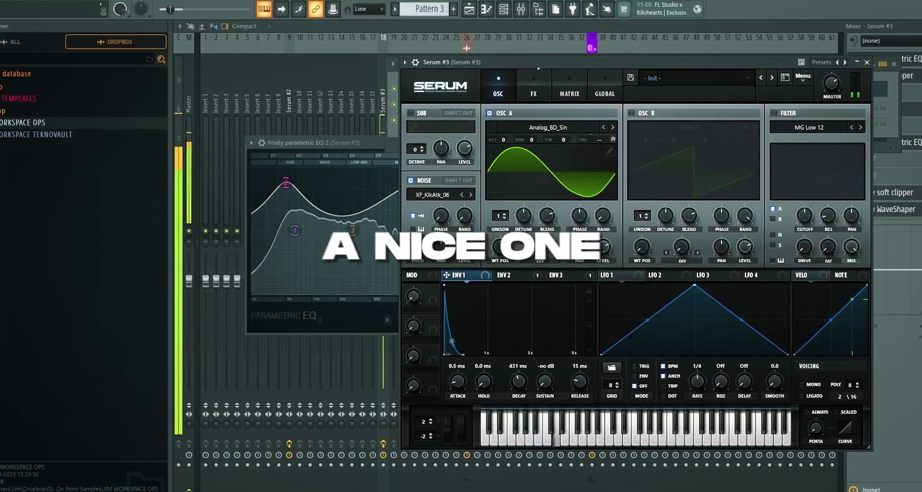
pyautogui.moveTo(538, 62); pyautogui.dragTo(531, 143)
pyautogui.click(551, 89)
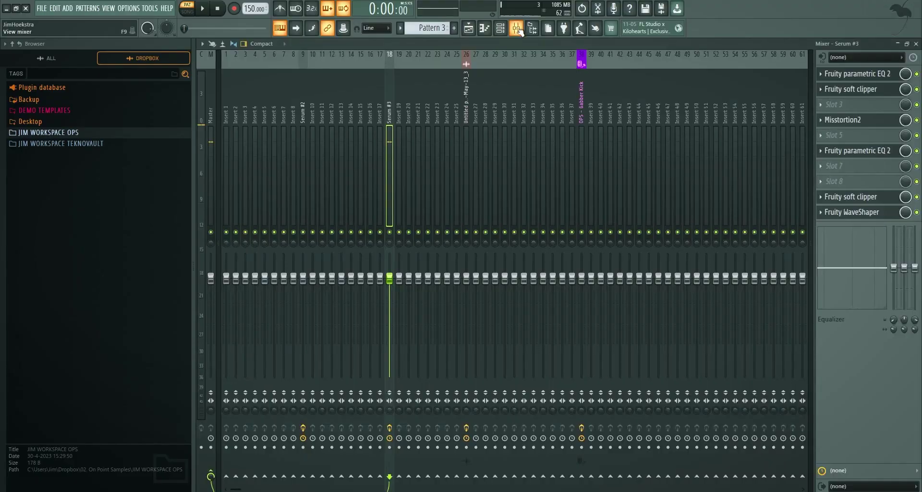
# Step: Load Edison into slot 1 of the Master channel and record the kick with recording armed on input
pyautogui.click(209, 74)
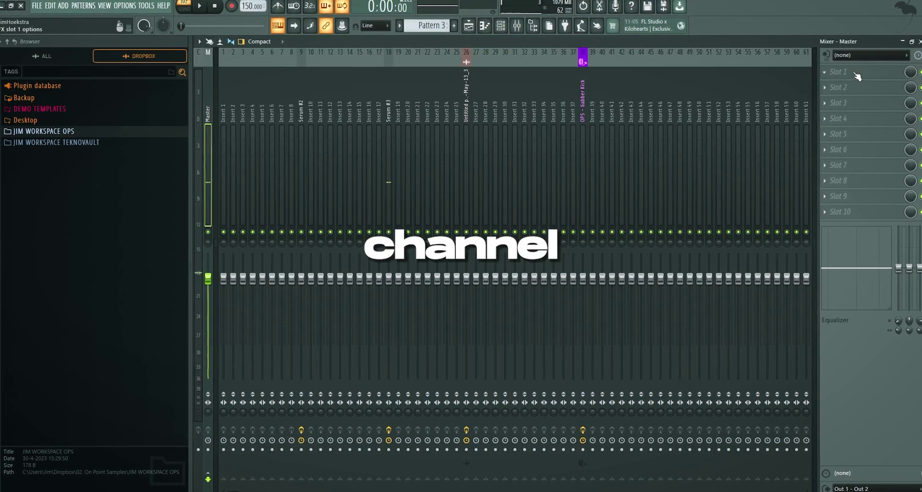
pyautogui.click(856, 74)
pyautogui.moveTo(845, 84)
pyautogui.click(764, 81)
pyautogui.click(307, 129)
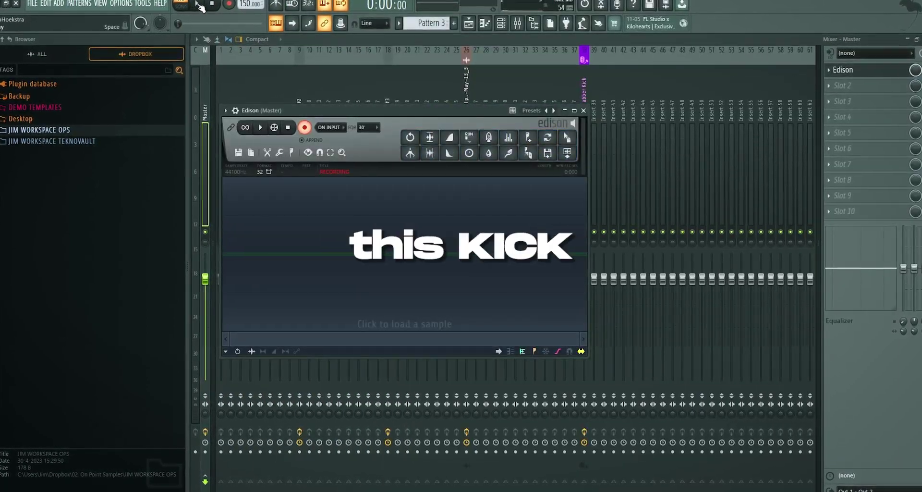
pyautogui.click(198, 5)
# Step: Normalize the recorded kick in Edison and place it at the start of playlist Track 1
pyautogui.click(430, 154)
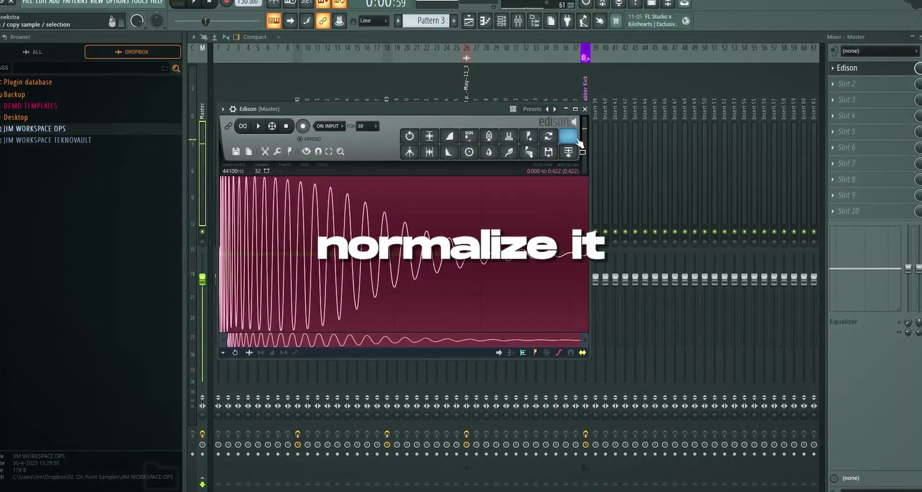
pyautogui.moveTo(568, 137); pyautogui.dragTo(418, 102)
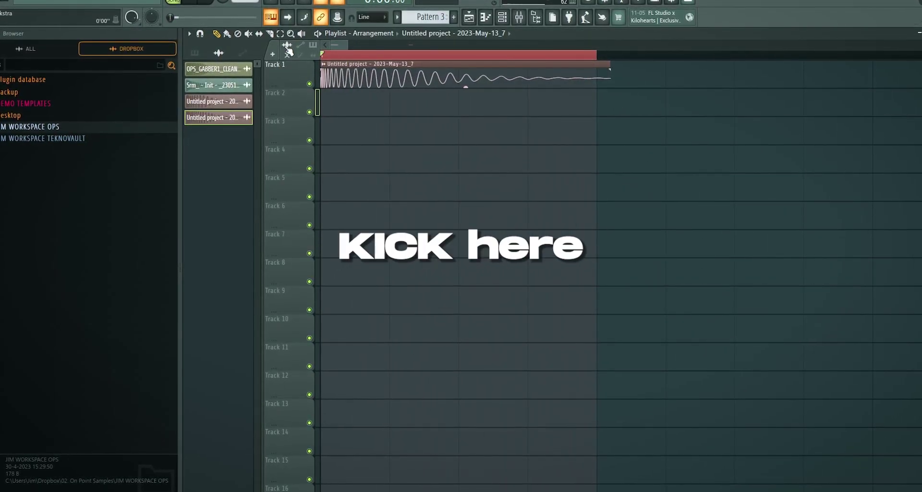
pyautogui.press('space')
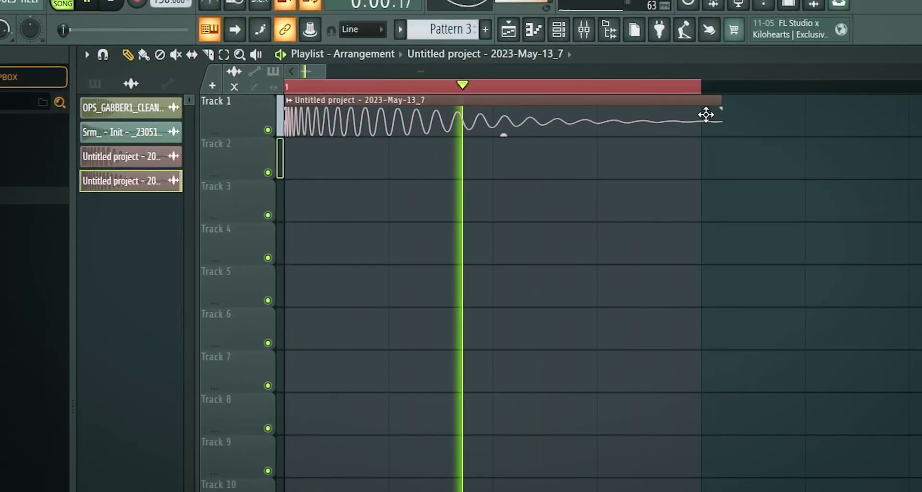
pyautogui.press('space')
# Step: Shorten the kick clip on Track 1 to about half the selected loop, ending in a fade-out, and audition it
pyautogui.moveTo(610, 69); pyautogui.dragTo(415, 63)
pyautogui.scroll(1, 325, 103)
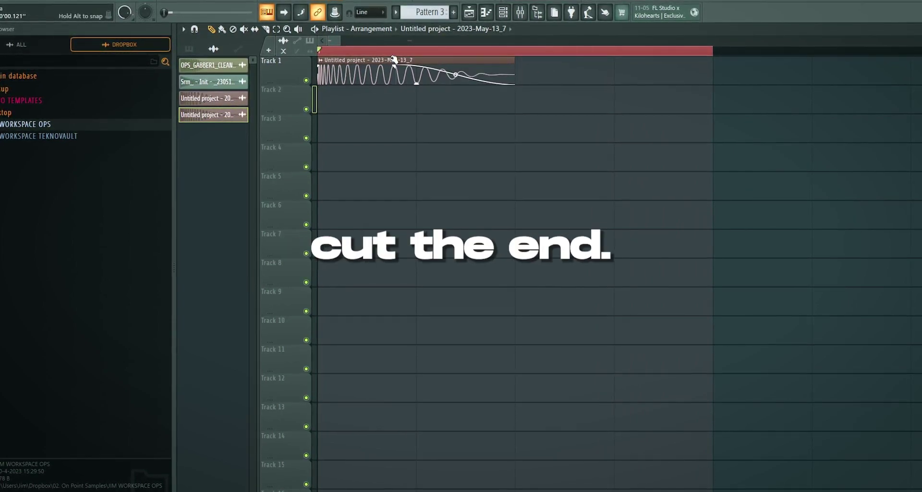
pyautogui.press('space')
pyautogui.press('space')
pyautogui.scroll(-2, 435, 90)
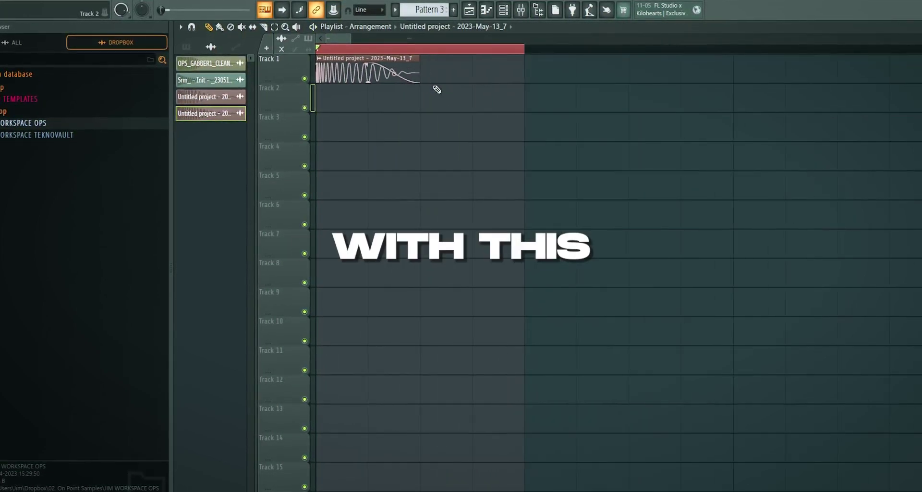
# Step: Audition the kick clip at full loop length and trim its end back to half the loop
pyautogui.press('space')
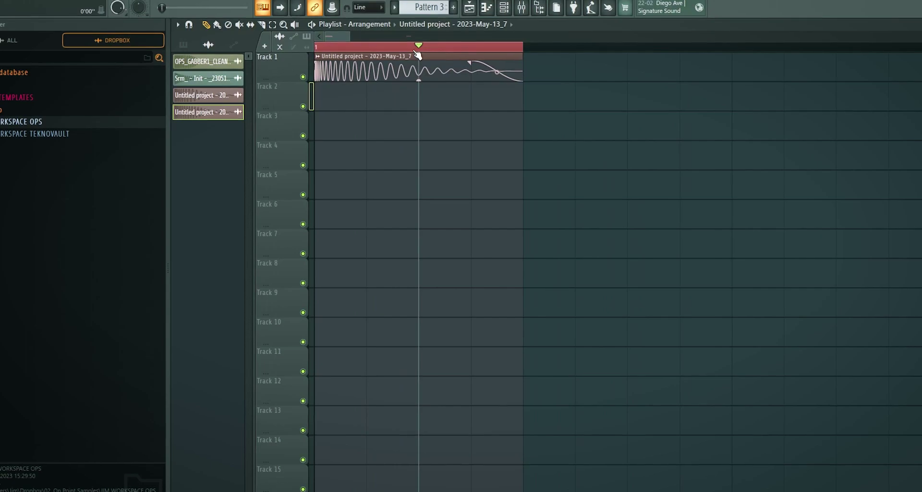
pyautogui.press('space')
pyautogui.press('space')
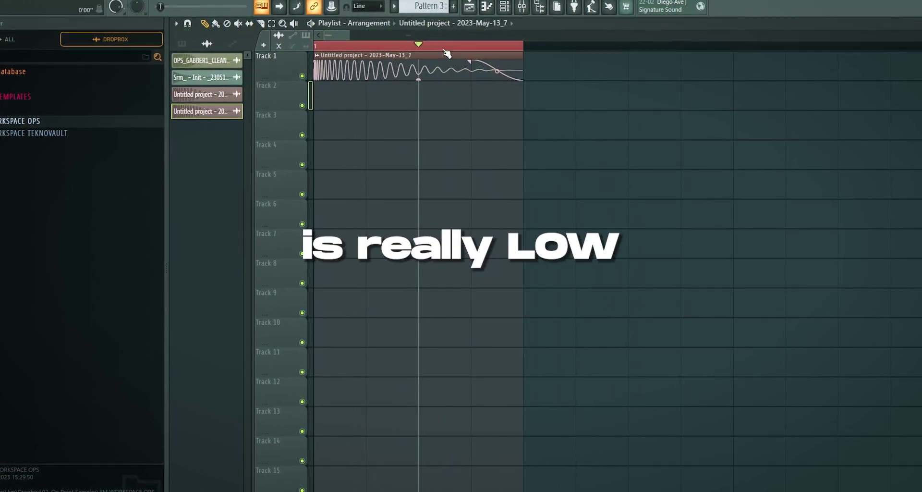
pyautogui.moveTo(521, 56); pyautogui.dragTo(437, 54)
pyautogui.click(315, 47)
pyautogui.press('space')
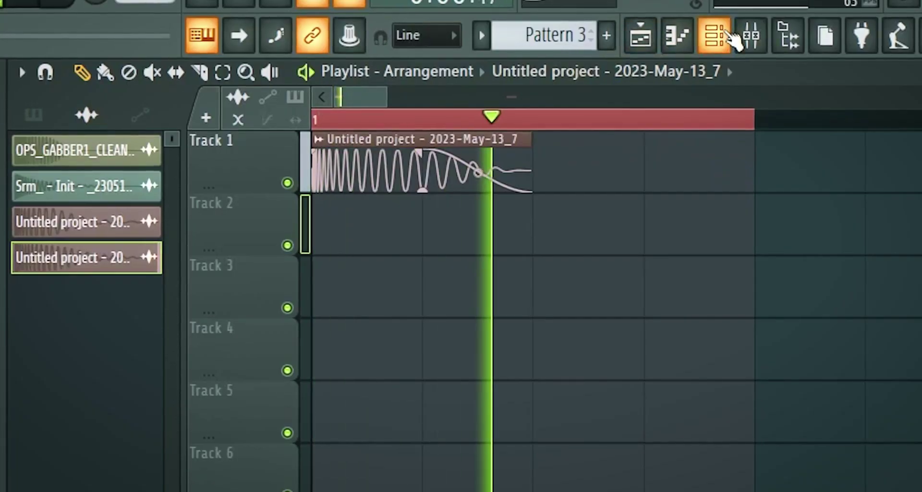
pyautogui.press('space')
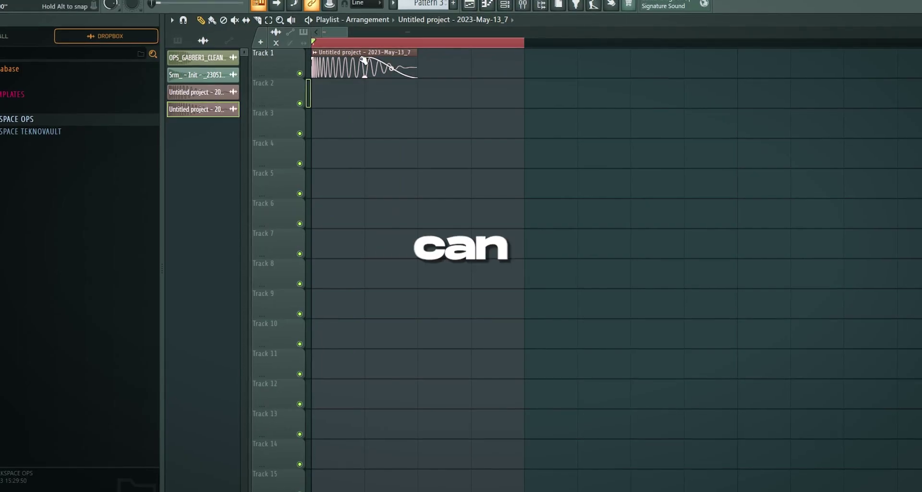
# Step: Switch the channel rack from the Audio group to Unsorted and open Serum #3's piano roll
pyautogui.click(505, 4)
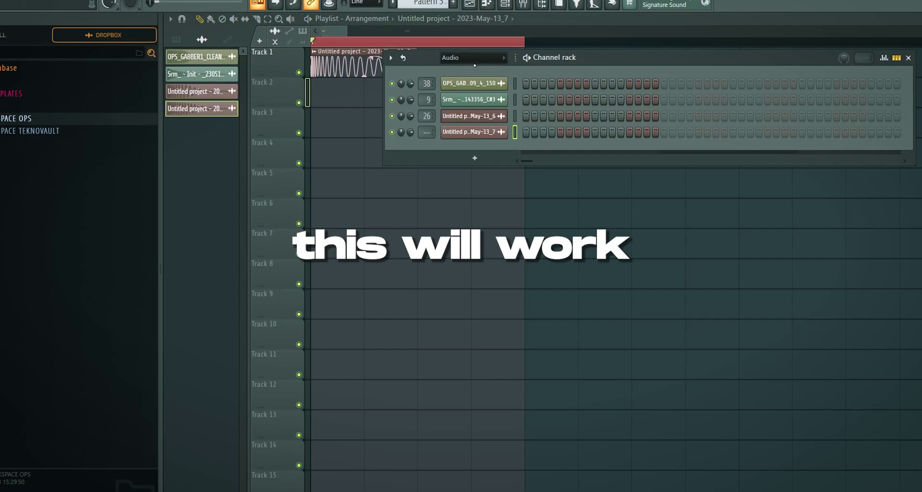
pyautogui.click(474, 58)
pyautogui.click(464, 96)
pyautogui.click(487, 83)
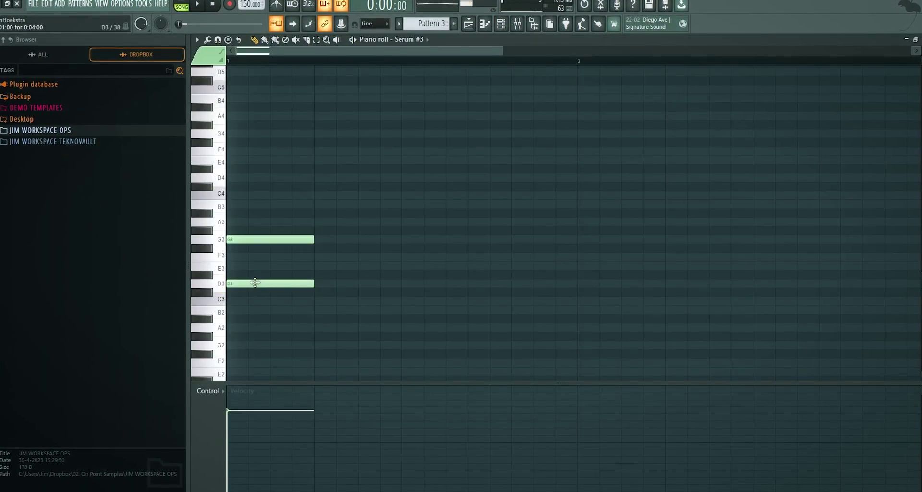
pyautogui.click(519, 21)
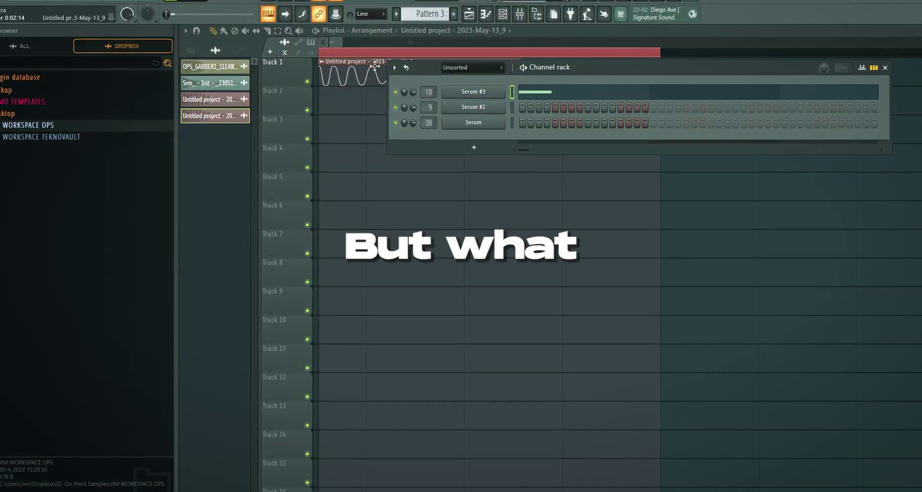
# Step: Move the kick clip from Track 1 to Track 5, just after the start of bar 2
pyautogui.scroll(-3, 343, 145)
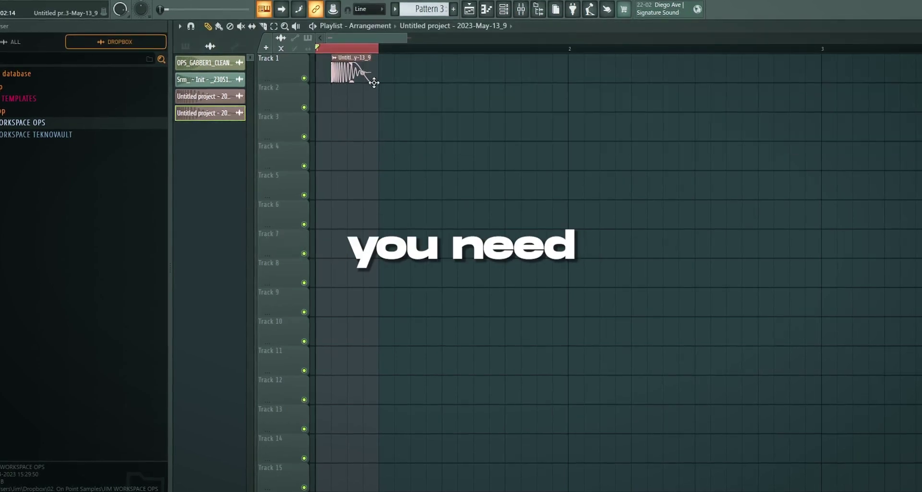
pyautogui.moveTo(341, 74); pyautogui.dragTo(611, 190)
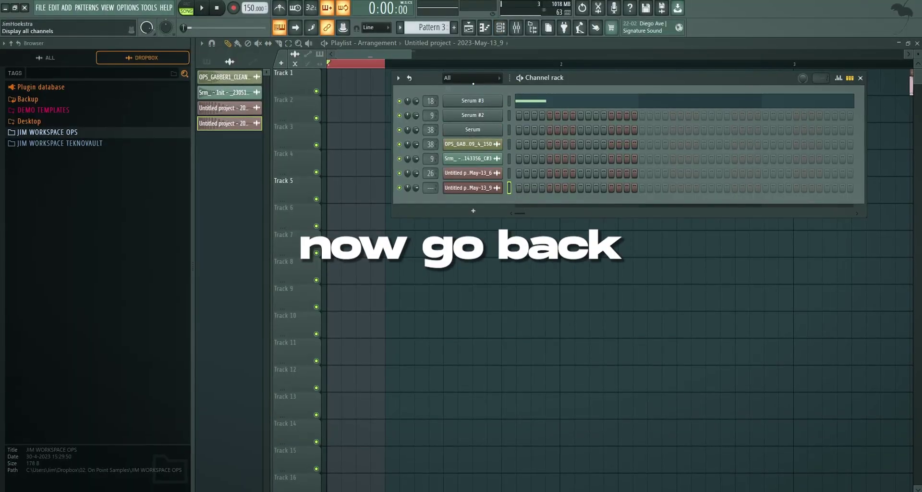
# Step: Open Serum #3 from the channel rack and place Pattern 2 at the start of playlist Track 1
pyautogui.click(480, 101)
pyautogui.moveTo(586, 151); pyautogui.dragTo(586, 61)
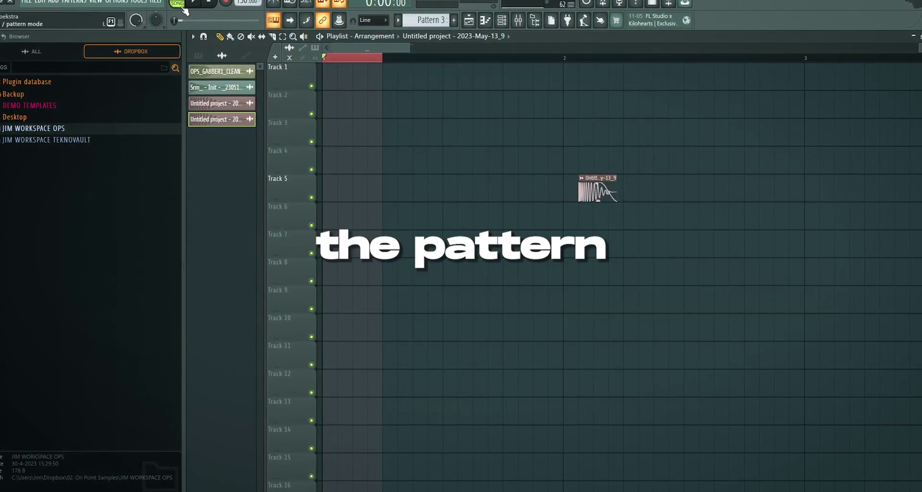
pyautogui.click(337, 75)
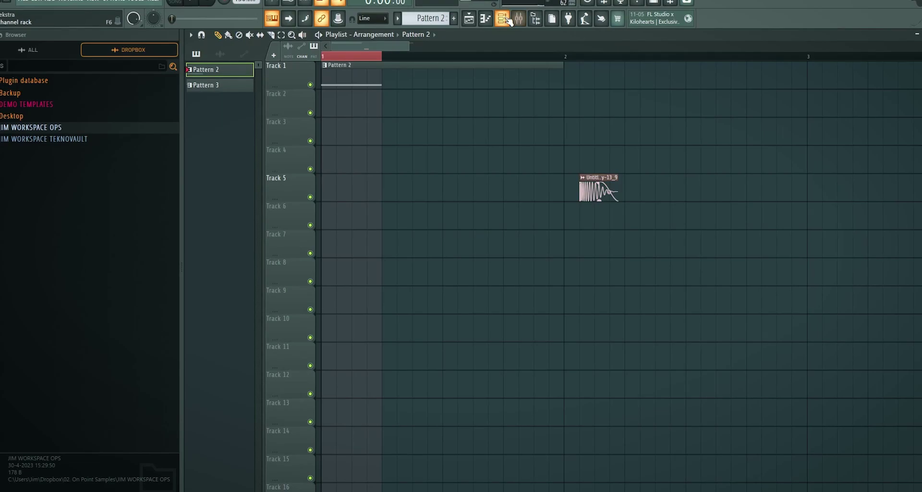
# Step: Open Serum #3 from the channel rack, start playback and set Env 3's decay to about 139 ms
pyautogui.click(506, 19)
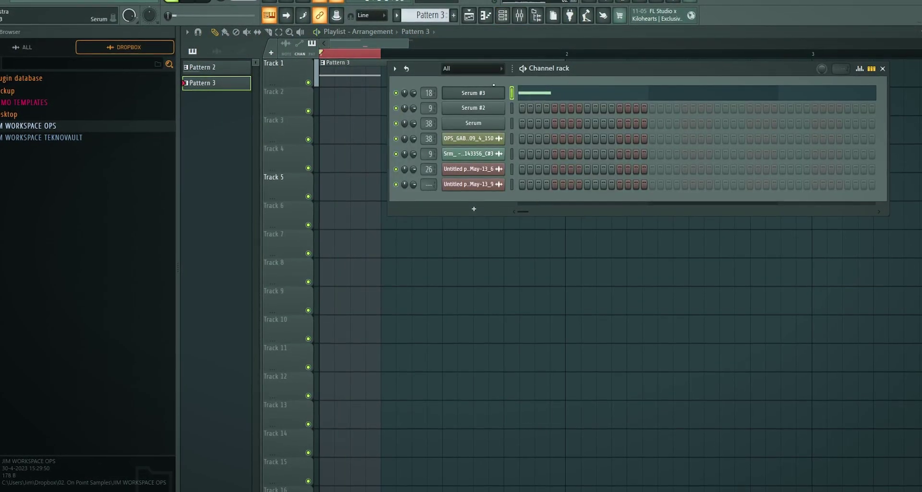
pyautogui.click(473, 94)
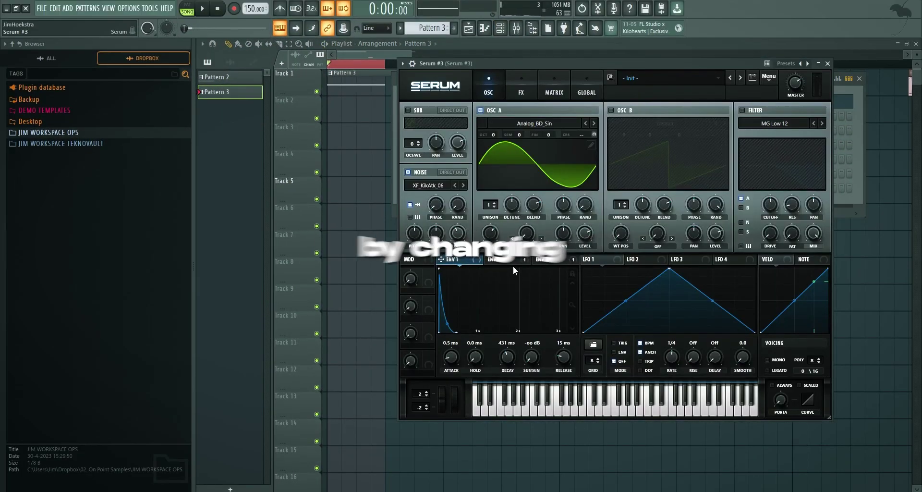
pyautogui.click(546, 263)
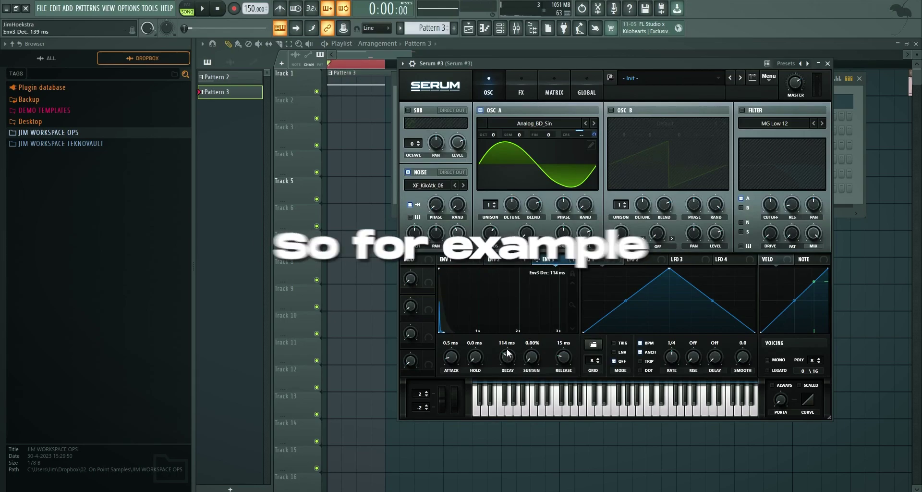
pyautogui.press('space')
pyautogui.moveTo(507, 352)
pyautogui.mouseDown()
pyautogui.moveTo(508, 338)
pyautogui.moveTo(508, 351)
pyautogui.mouseUp()
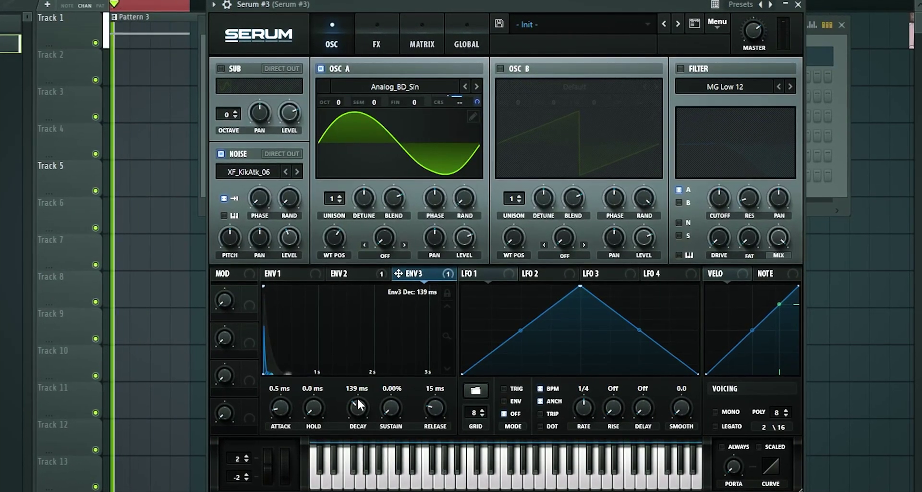
# Step: Set Env 2's decay in Serum #3 to about 303 ms and lower the noise oscillator's level
pyautogui.click(352, 273)
pyautogui.moveTo(359, 410); pyautogui.dragTo(368, 432)
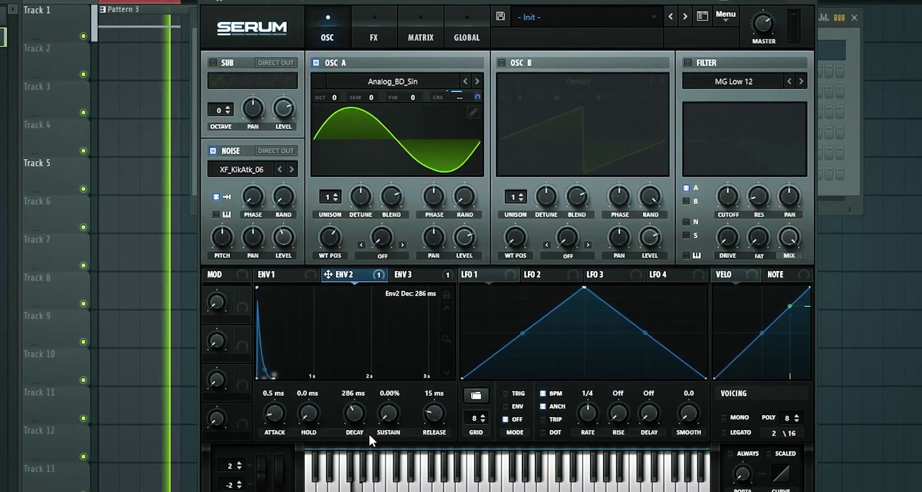
pyautogui.moveTo(284, 237); pyautogui.dragTo(290, 265)
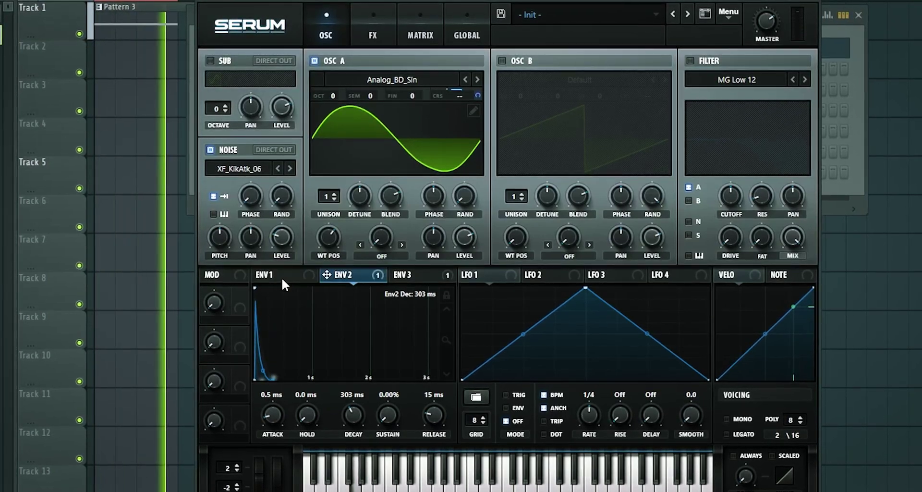
# Step: Set Env 1's decay to about 555 ms and adjust oscillator A's wavetable position
pyautogui.click(283, 279)
pyautogui.moveTo(346, 416)
pyautogui.mouseDown()
pyautogui.moveTo(355, 402)
pyautogui.moveTo(357, 418)
pyautogui.mouseUp()
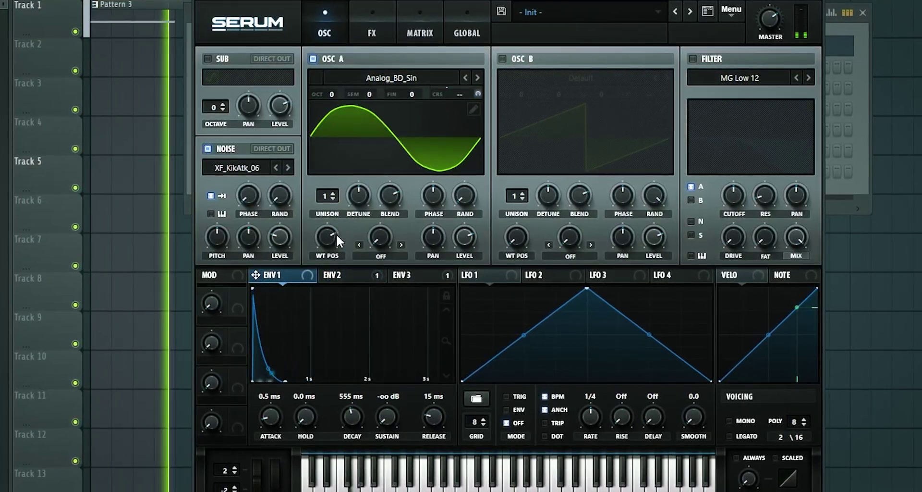
pyautogui.moveTo(336, 235); pyautogui.dragTo(331, 263)
# Step: Readjust the pitch-shaping envelopes, setting Env 3's decay to about 180 ms and fine-tuning Env 2's decay
pyautogui.click(340, 276)
pyautogui.moveTo(356, 425); pyautogui.dragTo(358, 399)
pyautogui.click(406, 275)
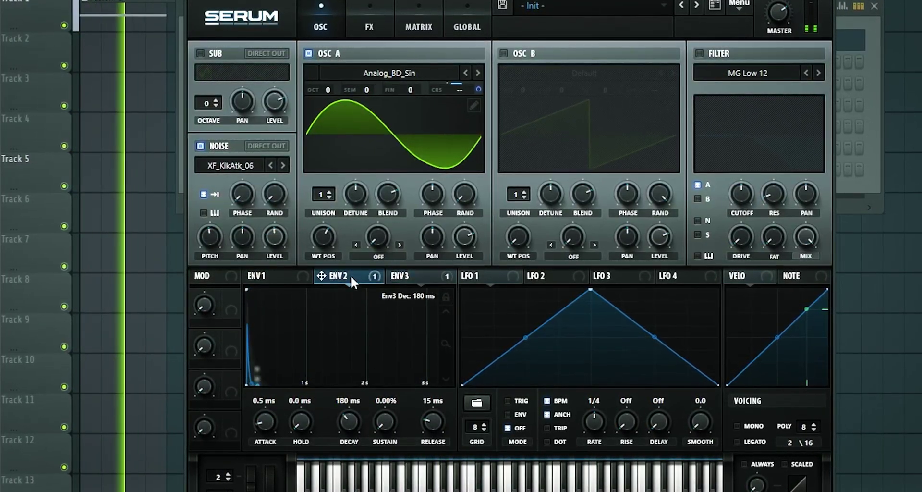
pyautogui.click(350, 276)
pyautogui.moveTo(349, 432); pyautogui.dragTo(348, 425)
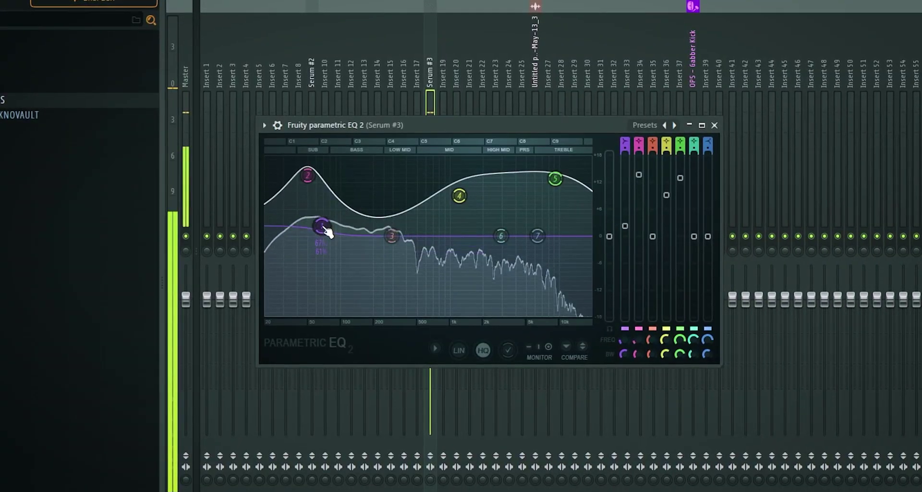
# Step: In Serum #3's Fruity Parametric EQ 2, reduce band 4's mid boost and turn band 5 into a low-pass filter that rolls off the highs
pyautogui.moveTo(555, 179); pyautogui.dragTo(558, 225)
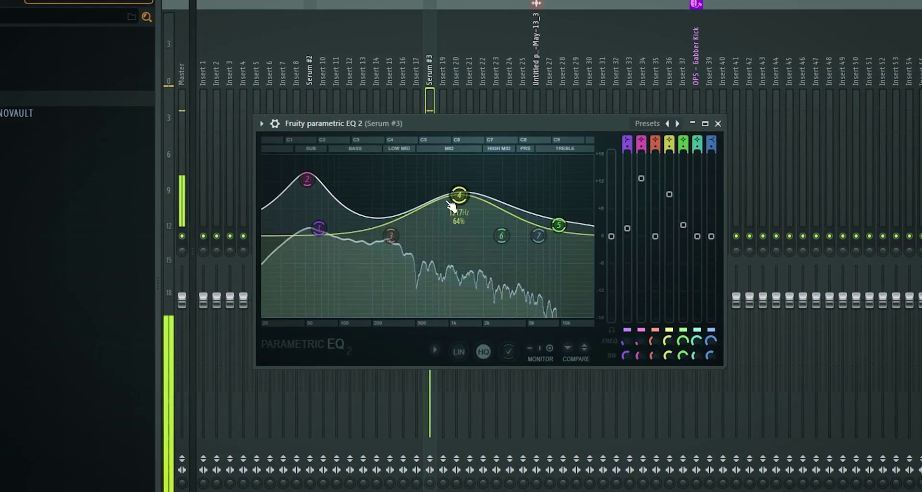
pyautogui.moveTo(452, 205)
pyautogui.mouseDown()
pyautogui.moveTo(463, 268)
pyautogui.moveTo(463, 211)
pyautogui.mouseUp()
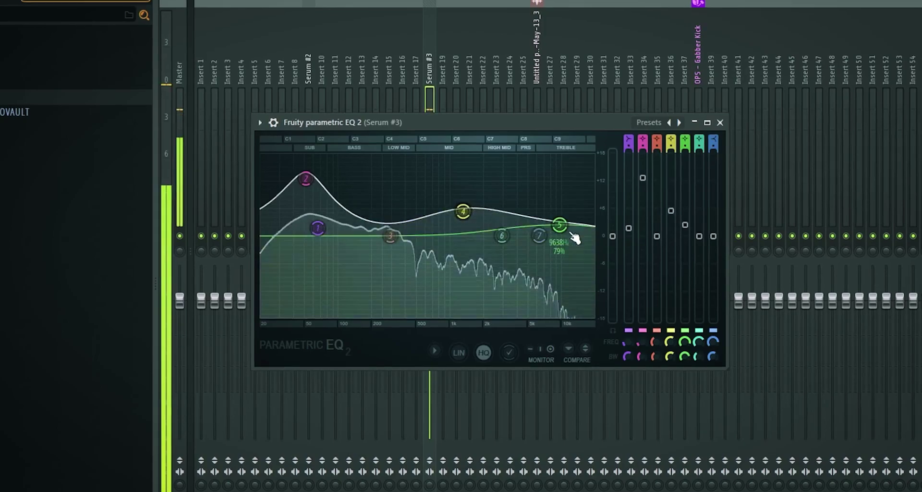
pyautogui.moveTo(559, 225); pyautogui.dragTo(529, 313)
pyautogui.rightClick(528, 315)
pyautogui.moveTo(560, 352)
pyautogui.click(617, 370)
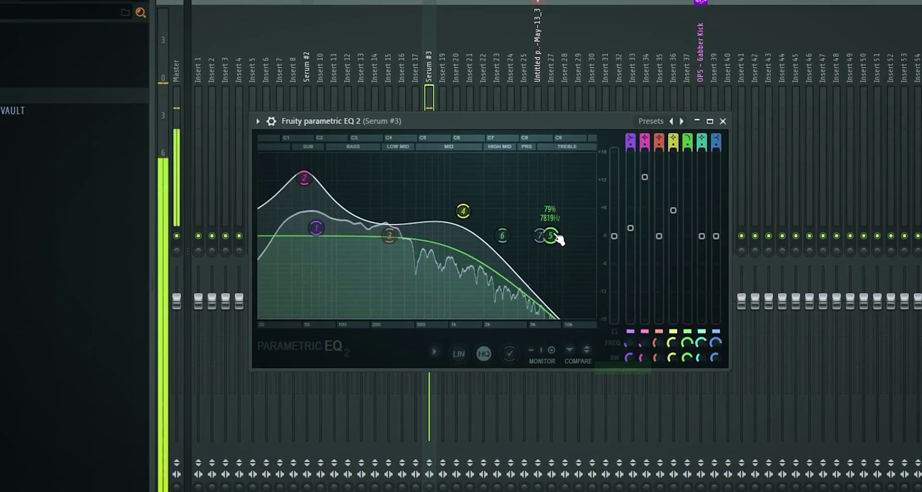
pyautogui.moveTo(530, 232); pyautogui.dragTo(536, 228)
pyautogui.moveTo(550, 236); pyautogui.dragTo(542, 235)
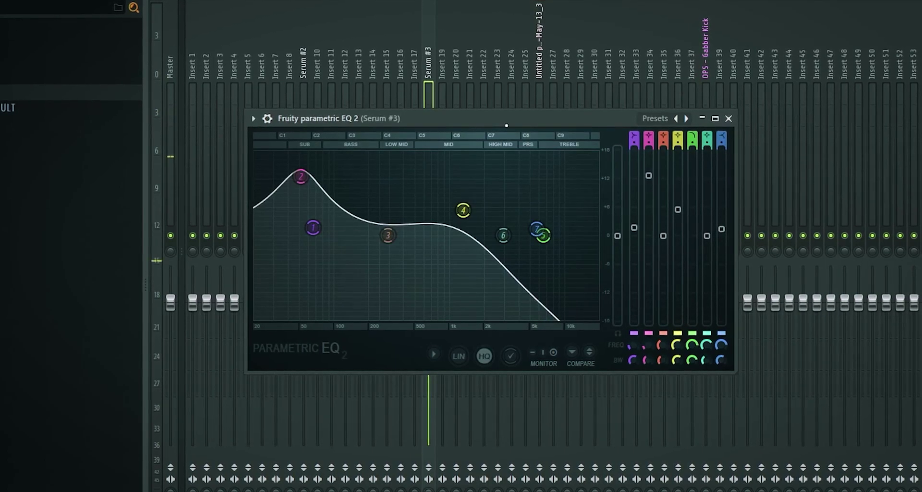
pyautogui.press('space')
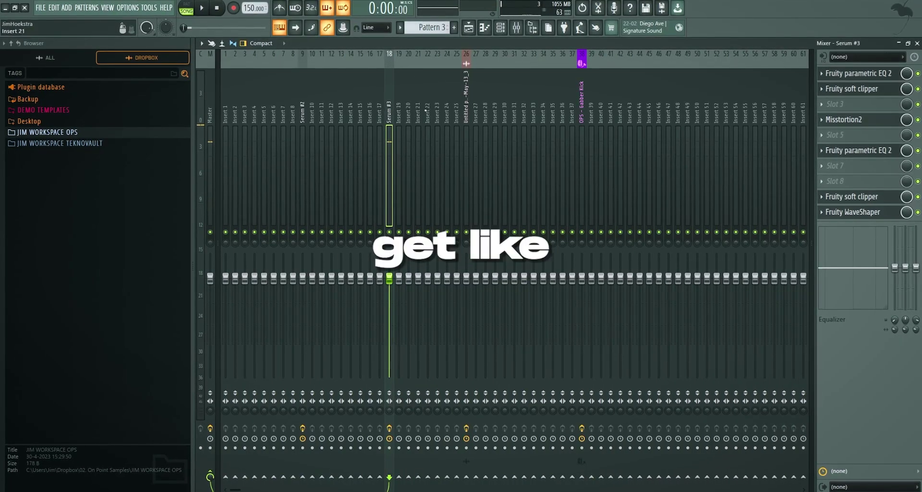
# Step: Record the altered kick in Edison on the Master and place the recording at the start of playlist Track 1
pyautogui.press('F6')
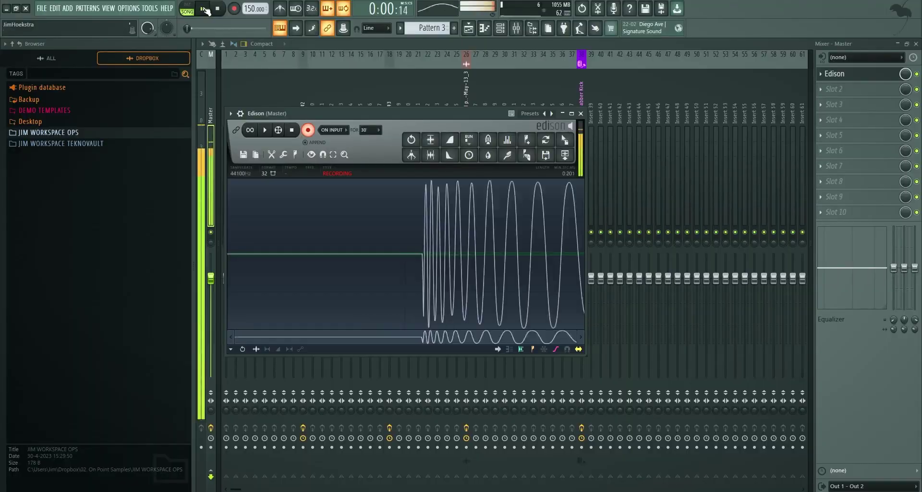
pyautogui.click(291, 129)
pyautogui.click(430, 154)
pyautogui.moveTo(565, 140); pyautogui.dragTo(464, 32)
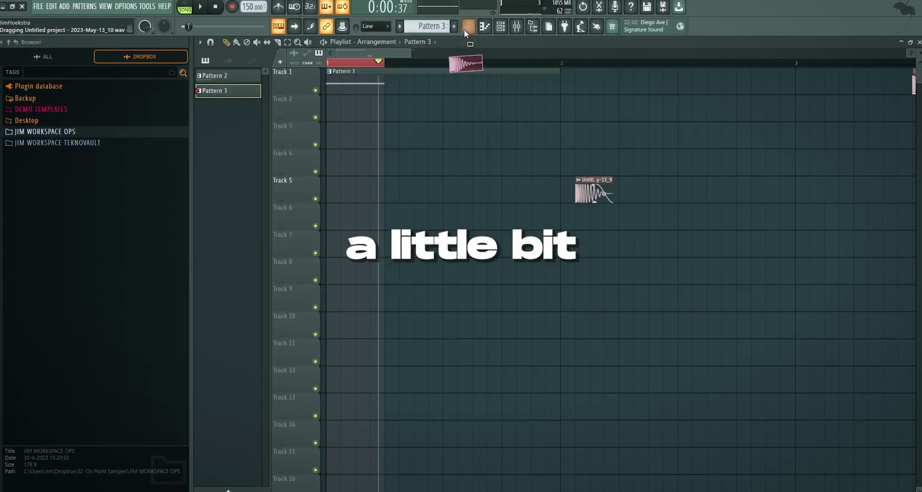
pyautogui.moveTo(384, 95); pyautogui.dragTo(384, 103)
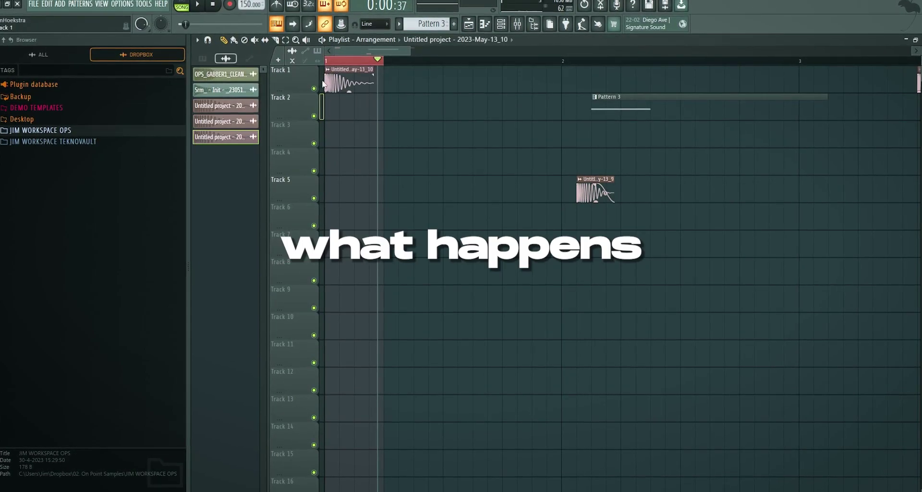
pyautogui.scroll(3, 403, 72)
pyautogui.click(374, 23)
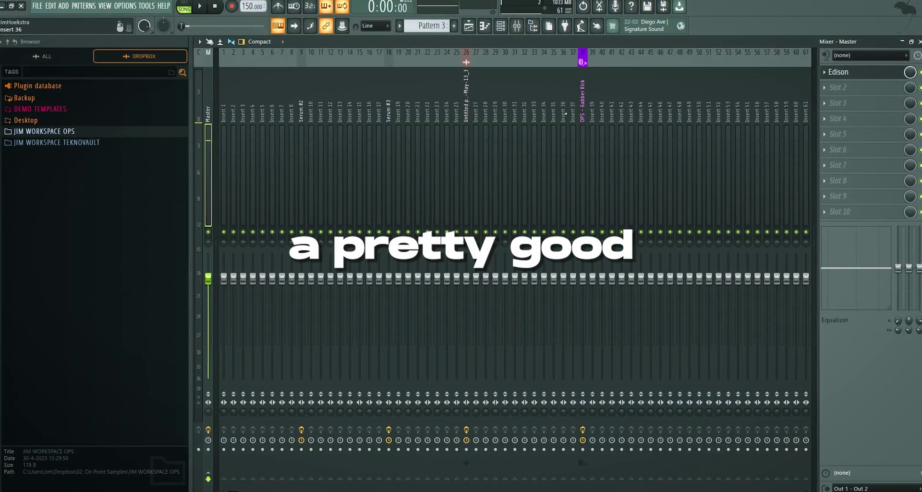
# Step: Load Fruity Soft Clipper and Oxford Inflator Native on the new kick's mixer insert and audition the Soft Clipper during playback
pyautogui.click(845, 71)
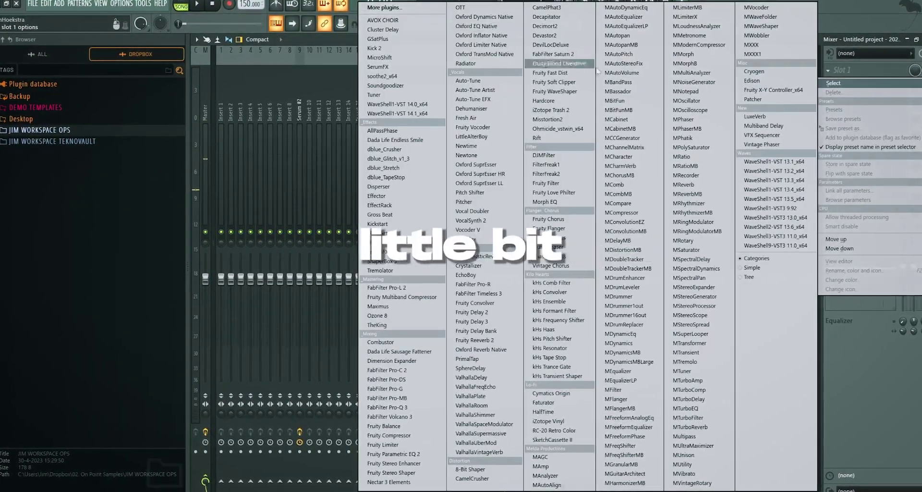
pyautogui.click(584, 86)
pyautogui.click(860, 86)
pyautogui.click(481, 35)
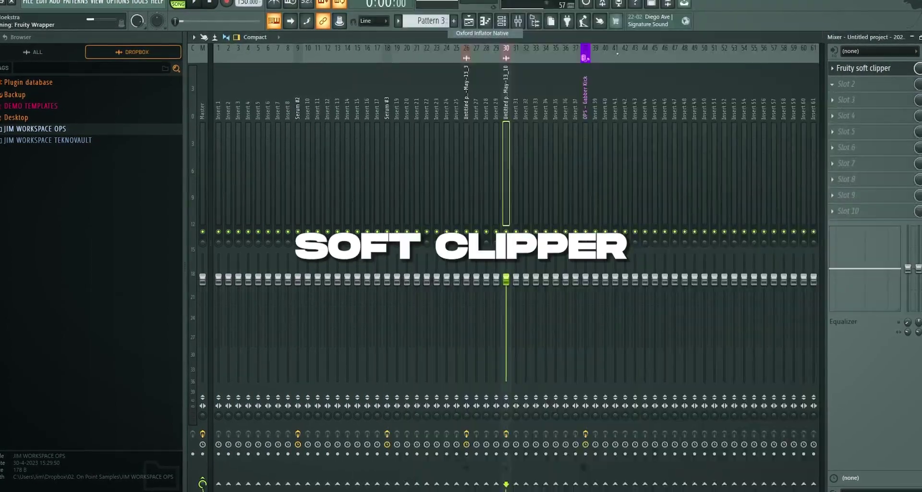
pyautogui.click(867, 68)
pyautogui.press('space')
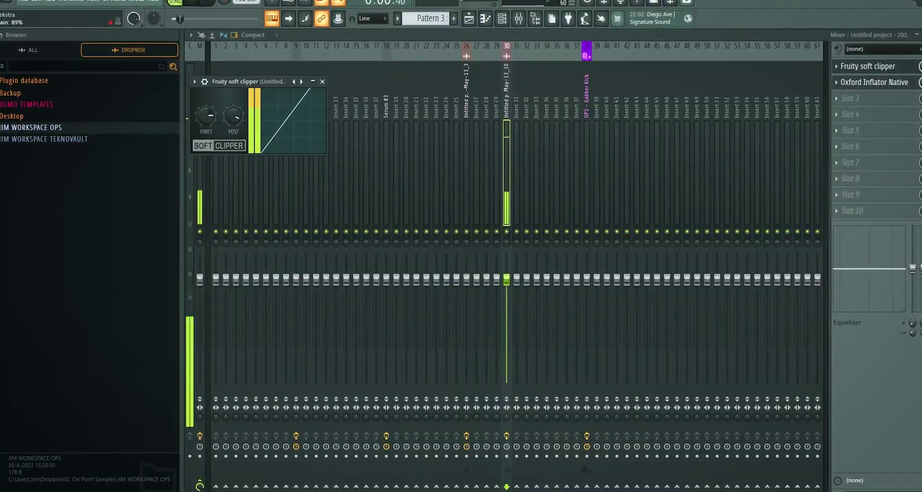
# Step: Add Fruity Parametric EQ 2 to the new kick's insert and boost band 6 at about 10295 Hz
pyautogui.click(892, 96)
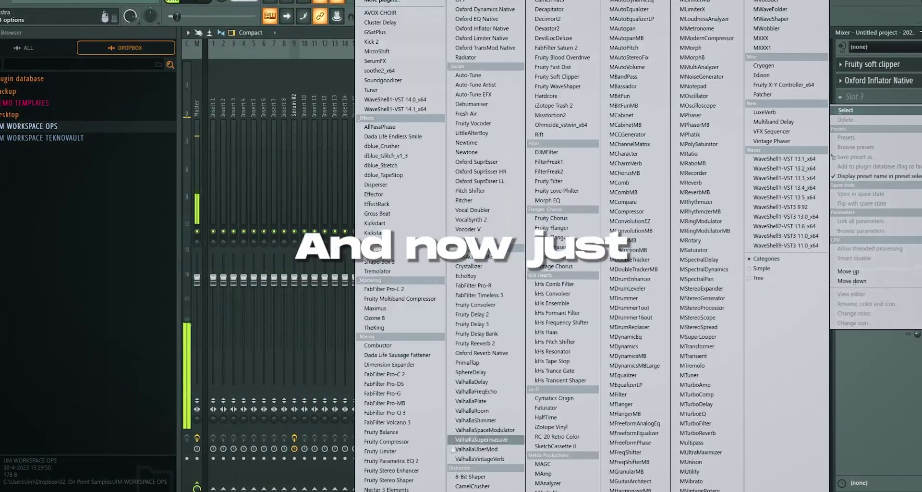
pyautogui.click(427, 458)
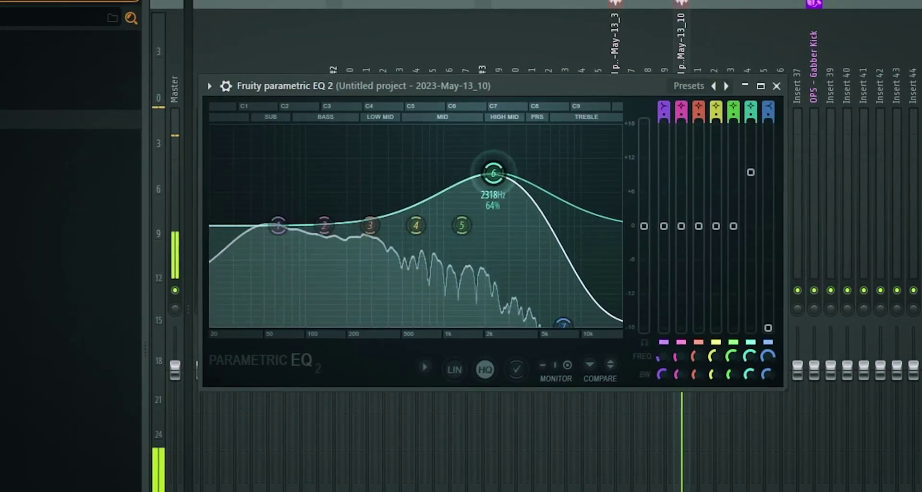
pyautogui.moveTo(496, 195); pyautogui.dragTo(586, 149)
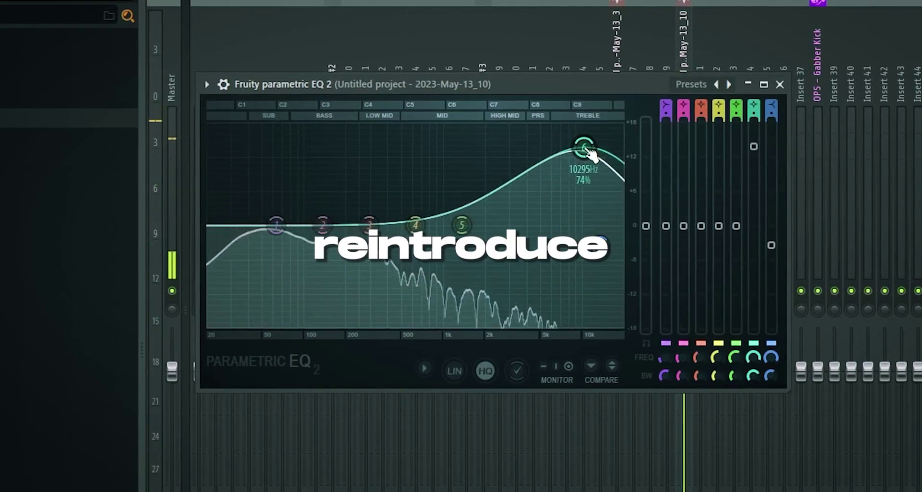
# Step: Shape the kick's EQ by boosting band 4 in the treble and band 3 near 1 kHz, with a slight low-mid cut on band 2
pyautogui.moveTo(415, 225); pyautogui.dragTo(568, 195)
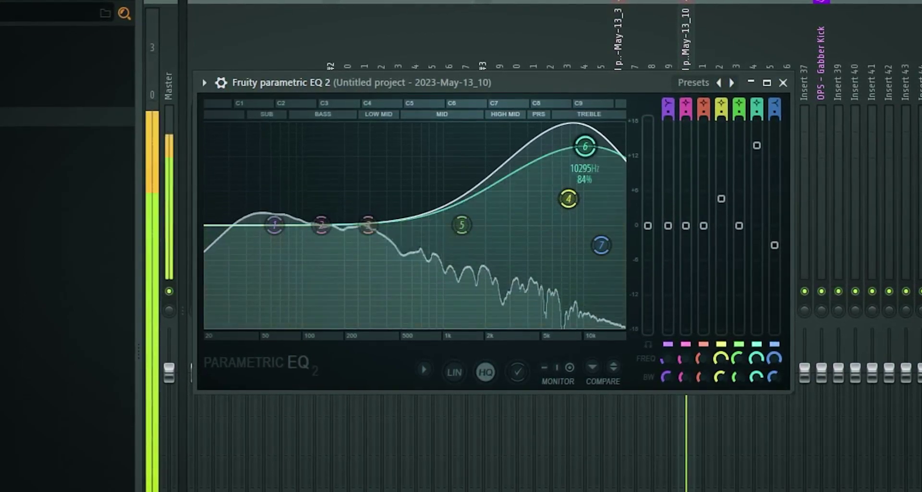
pyautogui.moveTo(367, 224); pyautogui.dragTo(440, 204)
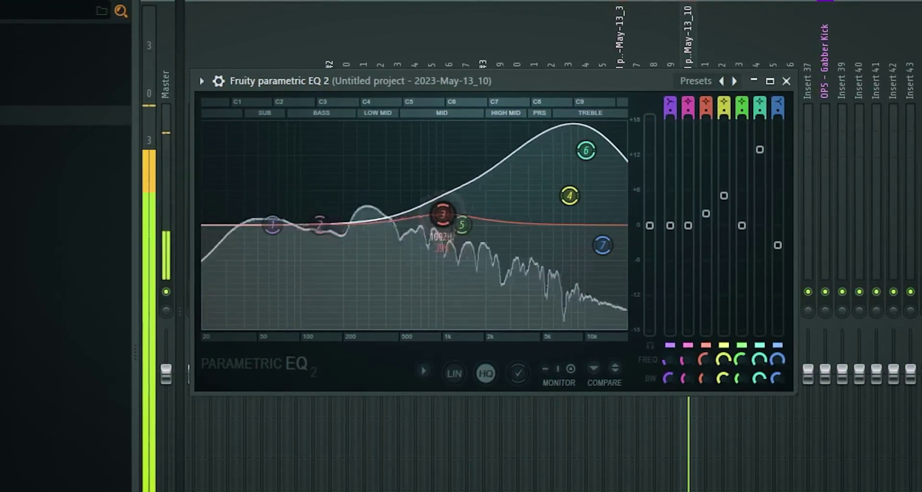
pyautogui.moveTo(320, 251); pyautogui.dragTo(360, 240)
pyautogui.scroll(-3, 361, 239)
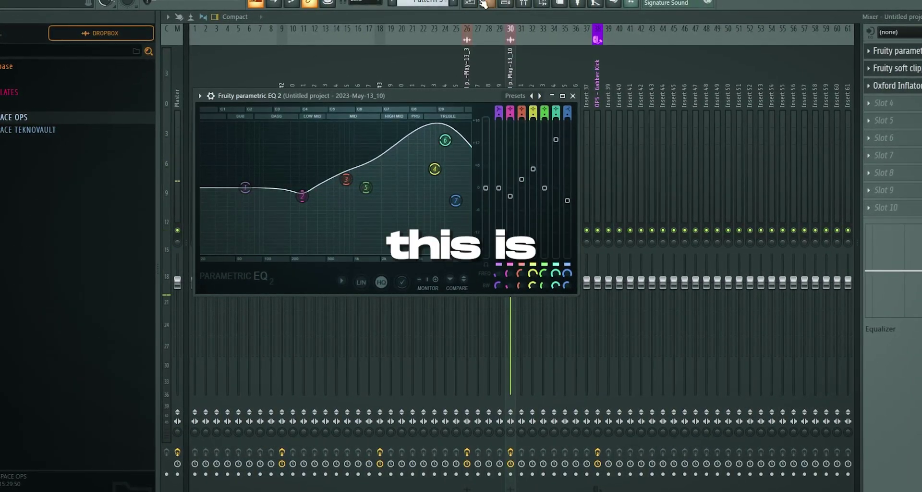
# Step: Move the earlier kick clip from Track 5 to Track 1 beside the new one and audition the kicks in turn
pyautogui.click(478, 3)
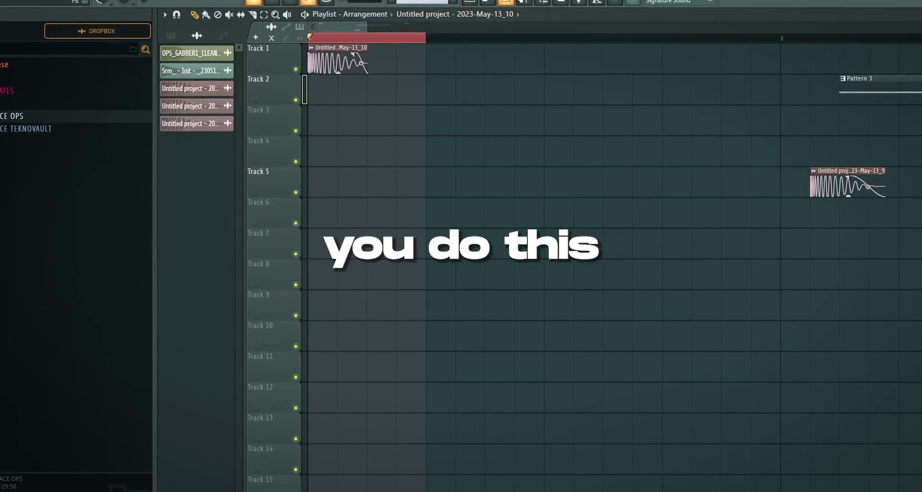
pyautogui.press('F6')
pyautogui.moveTo(896, 205); pyautogui.dragTo(430, 41)
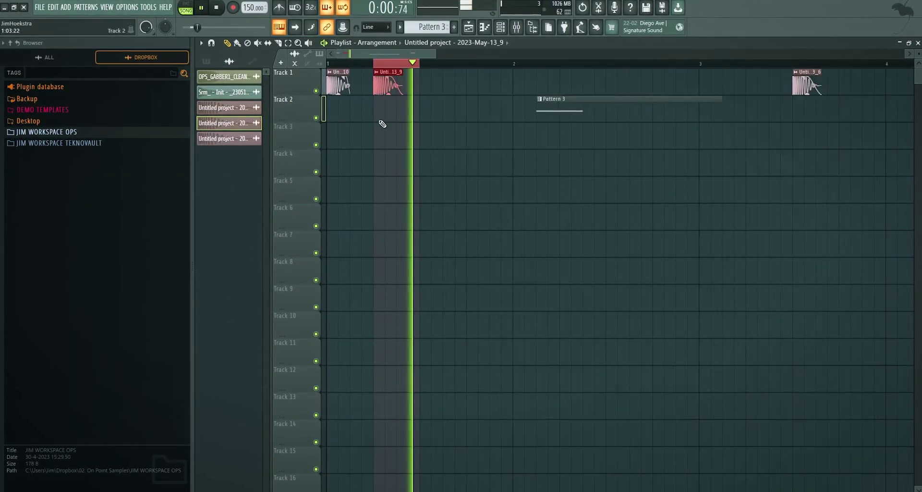
pyautogui.keyDown('ctrl'); pyautogui.click(530, 63); pyautogui.keyUp('ctrl')
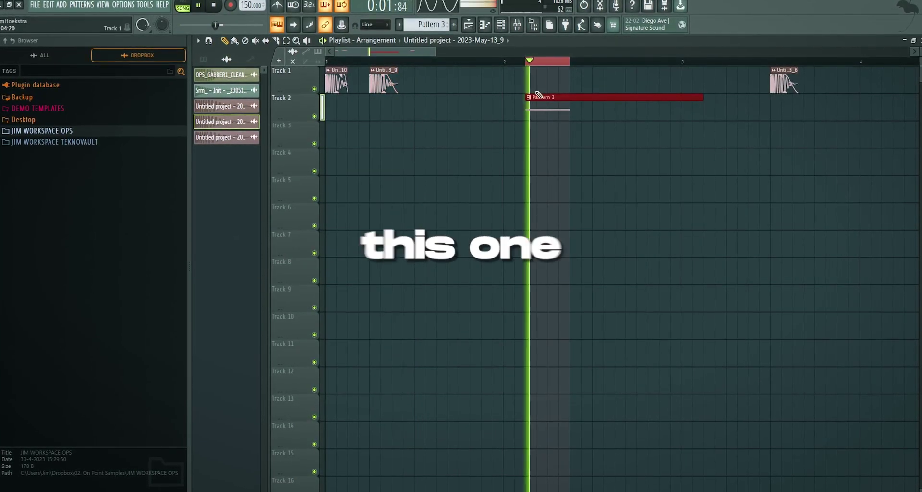
pyautogui.scroll(-3, 538, 94)
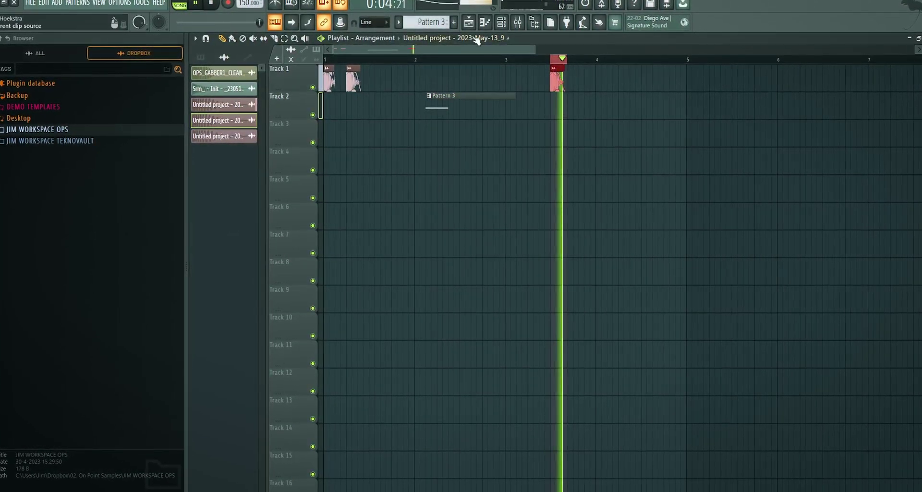
# Step: Show the Unsorted group in the channel rack and select Serum #2
pyautogui.click(501, 23)
pyautogui.click(475, 105)
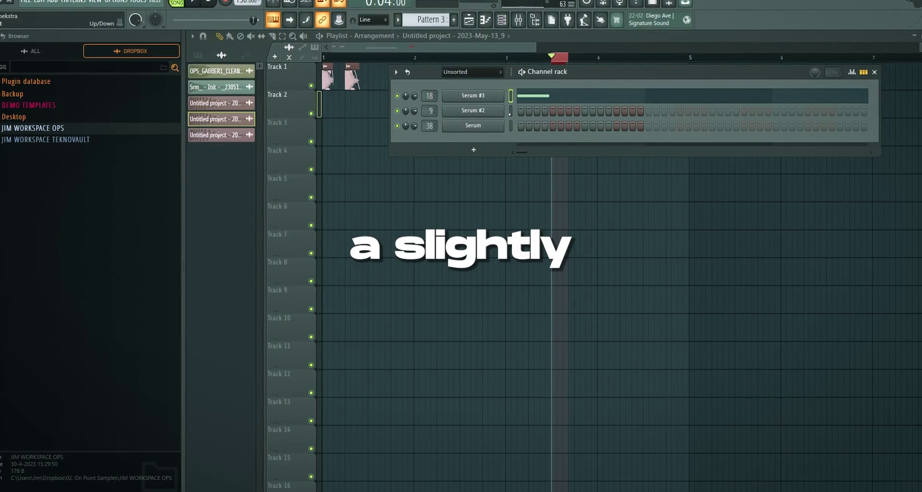
pyautogui.click(510, 113)
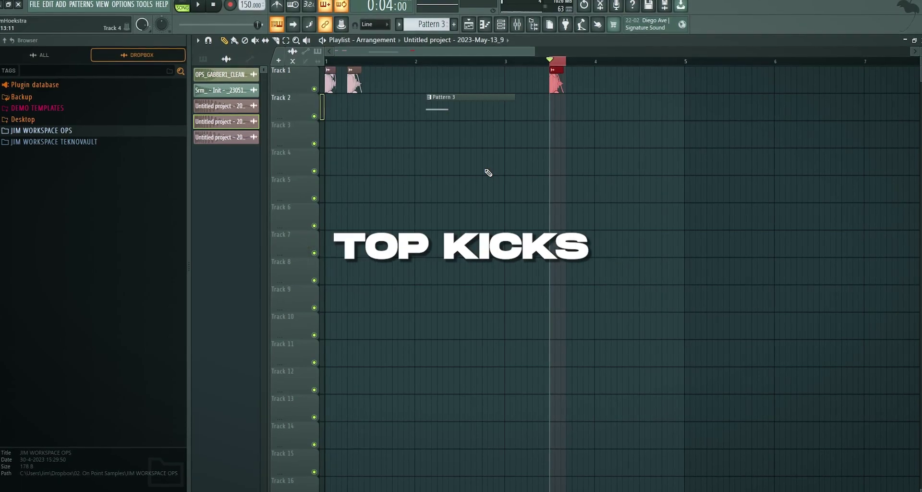
# Step: Loop the section around the new kick at the start of Track 1 and open that clip's audio settings
pyautogui.scroll(5, 379, 103)
pyautogui.click(445, 62)
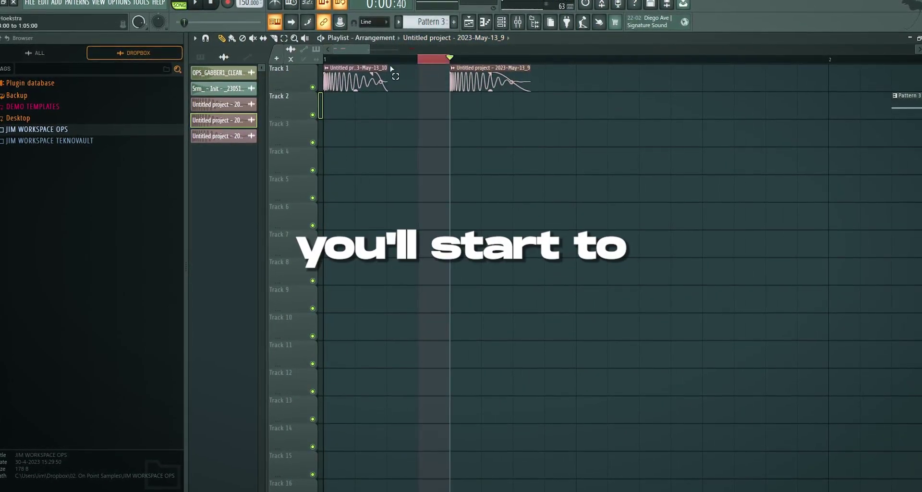
pyautogui.moveTo(391, 68); pyautogui.dragTo(324, 68)
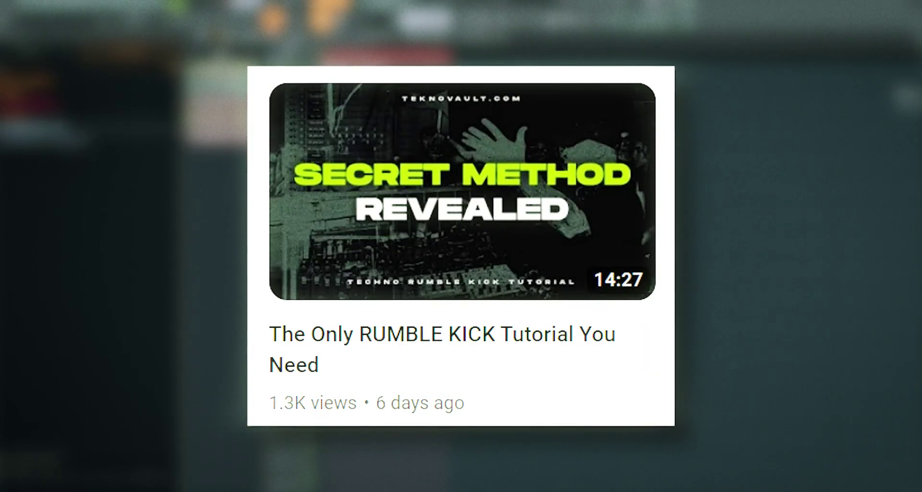
pyautogui.press('space')
pyautogui.doubleClick(349, 70)
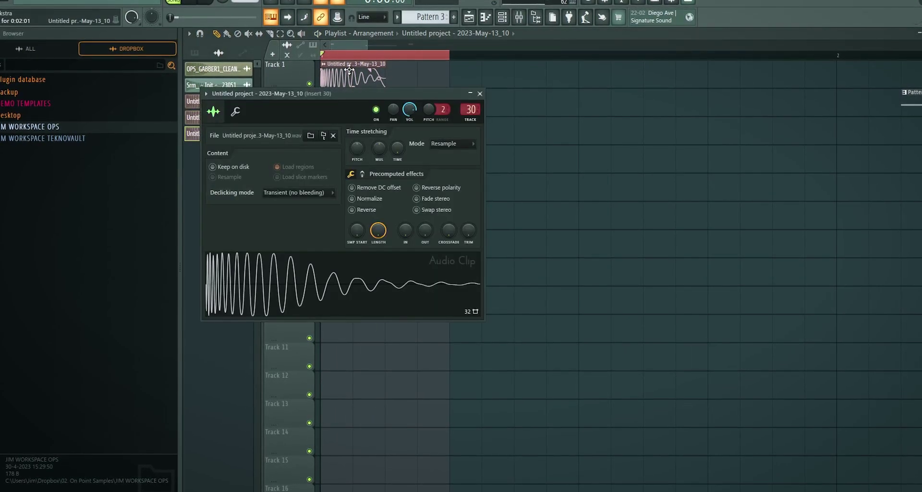